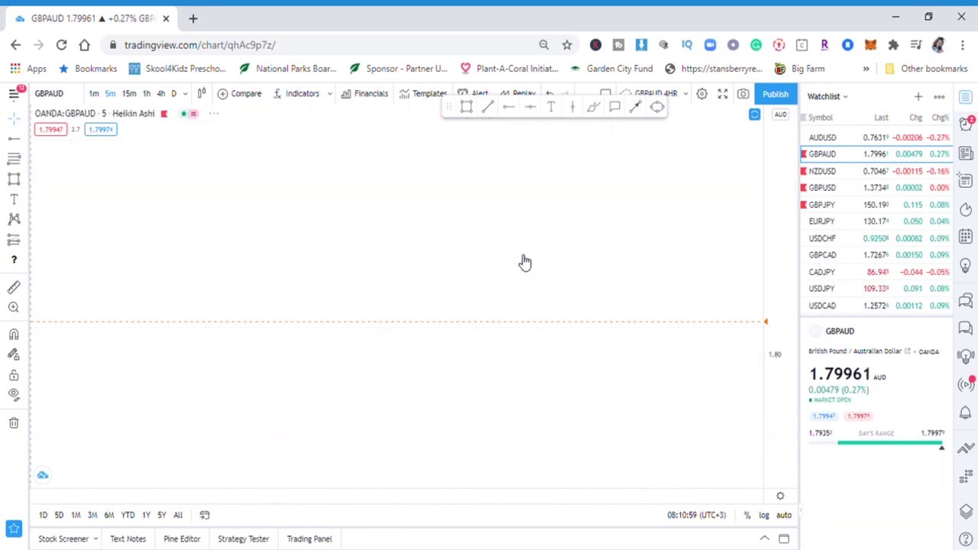
Step: Place a vertical line through the 08 Apr '21 05:25 peak on the GBPAUD 5-minute chart
mouse_move(612, 288)
left_mouse_down()
mouse_move(589, 267)
mouse_move(603, 275)
left_mouse_up()
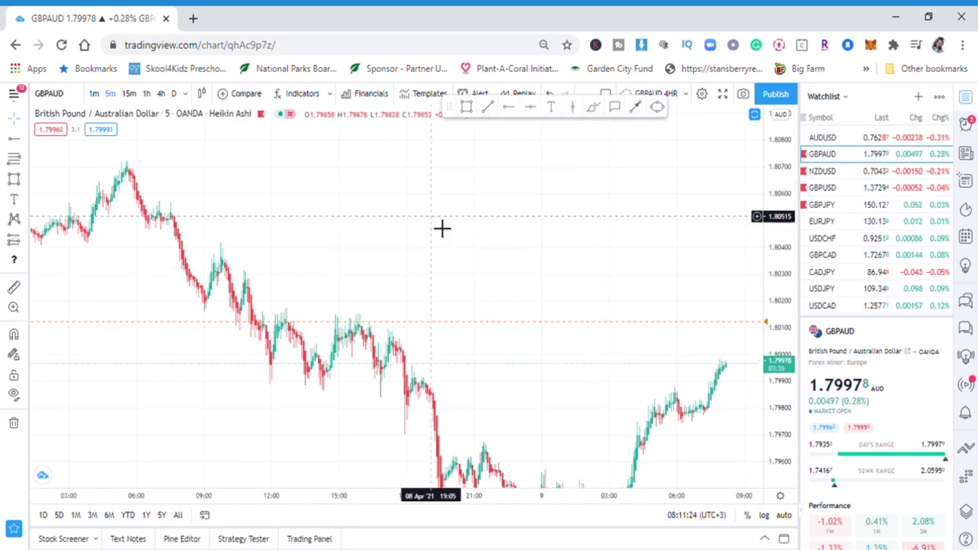
left_click_drag(392, 212, 421, 214)
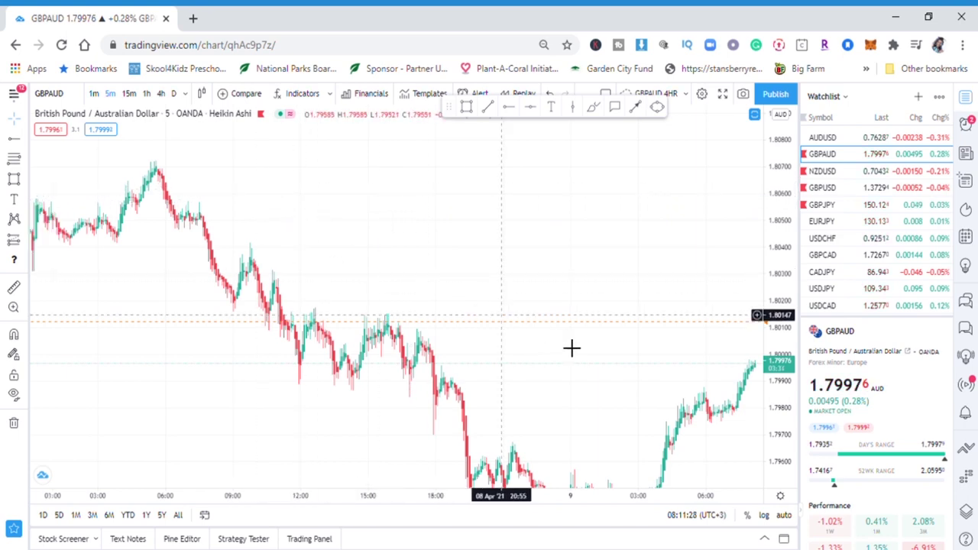
left_click_drag(573, 356, 535, 332)
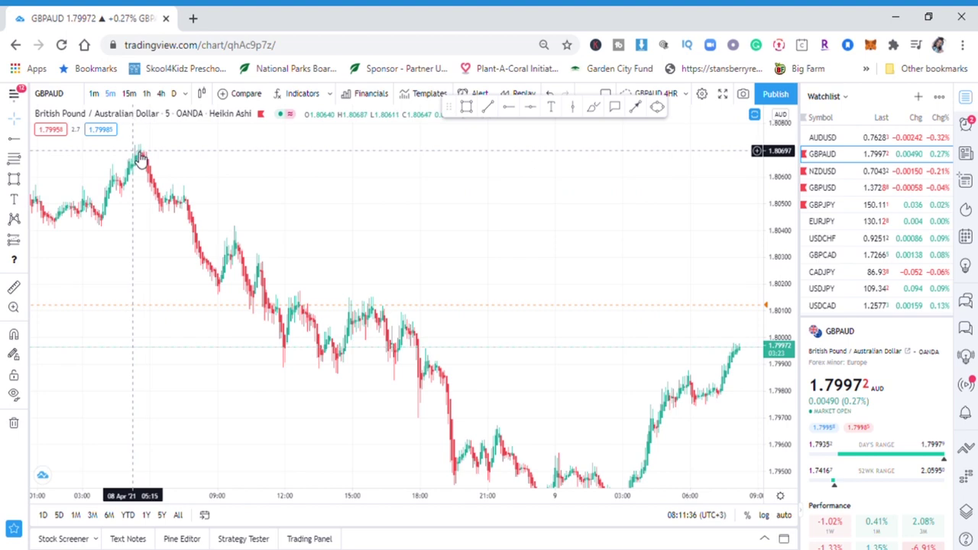
left_click_drag(586, 433, 620, 409)
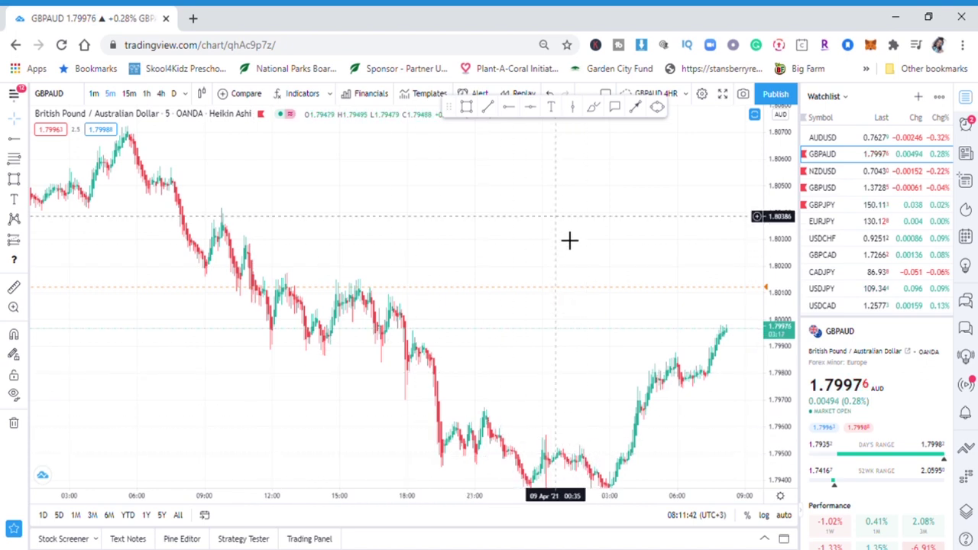
left_click_drag(568, 229, 574, 257)
left_click(573, 109)
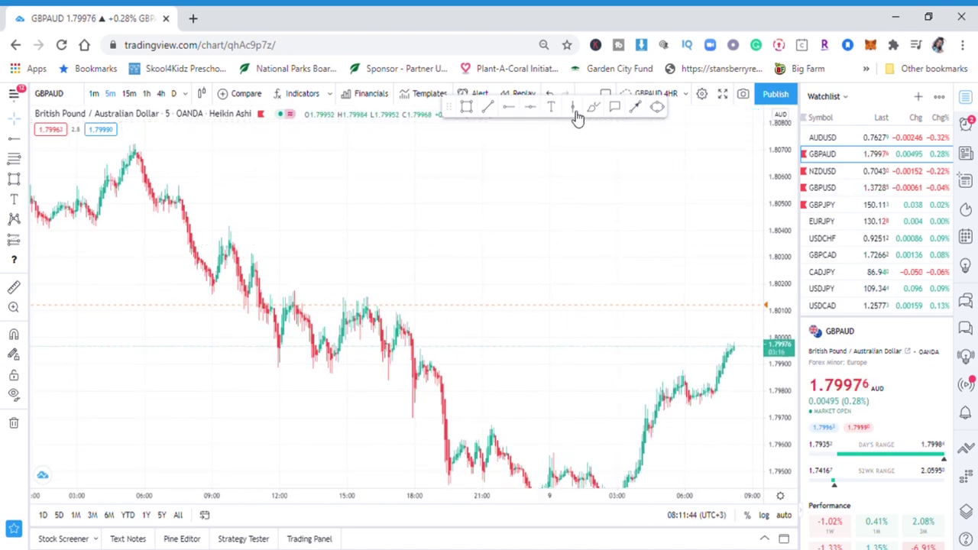
left_click(132, 296)
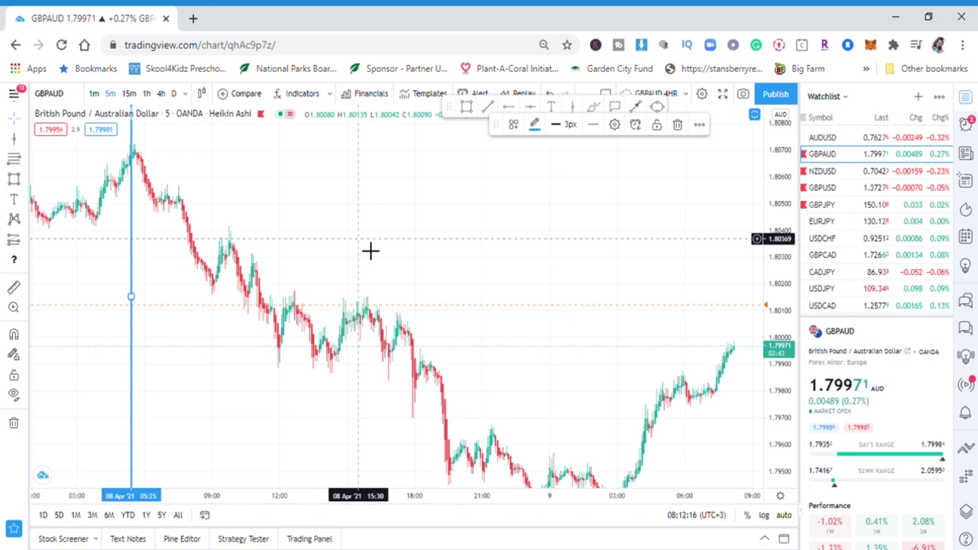
Step: Search the indicators for "MOVING" and add Moving Average Exponential to the chart twice
left_click(298, 104)
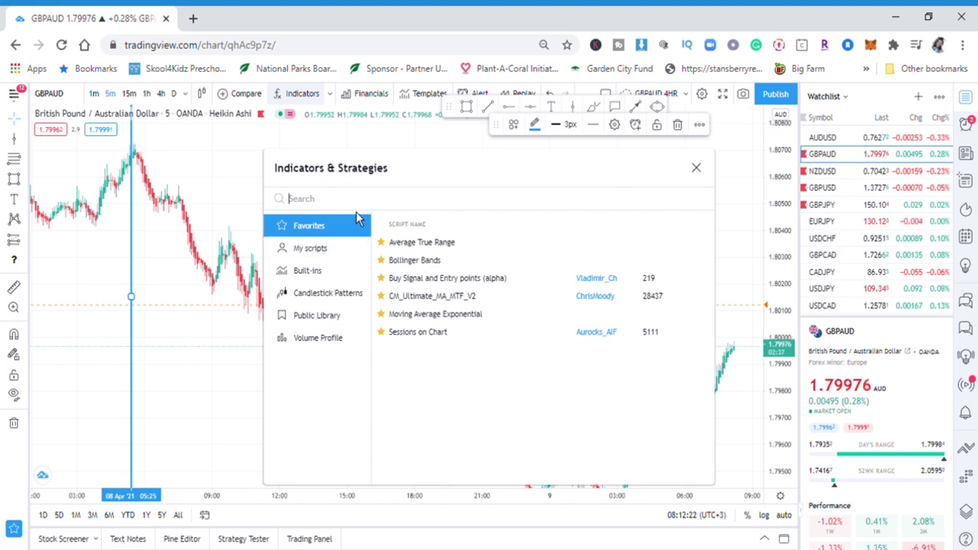
type("MO")
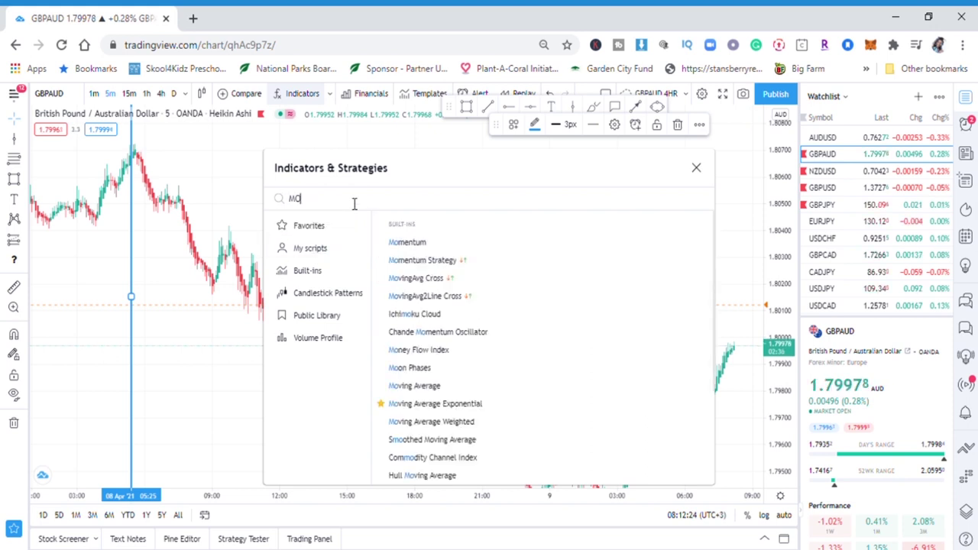
type("VING")
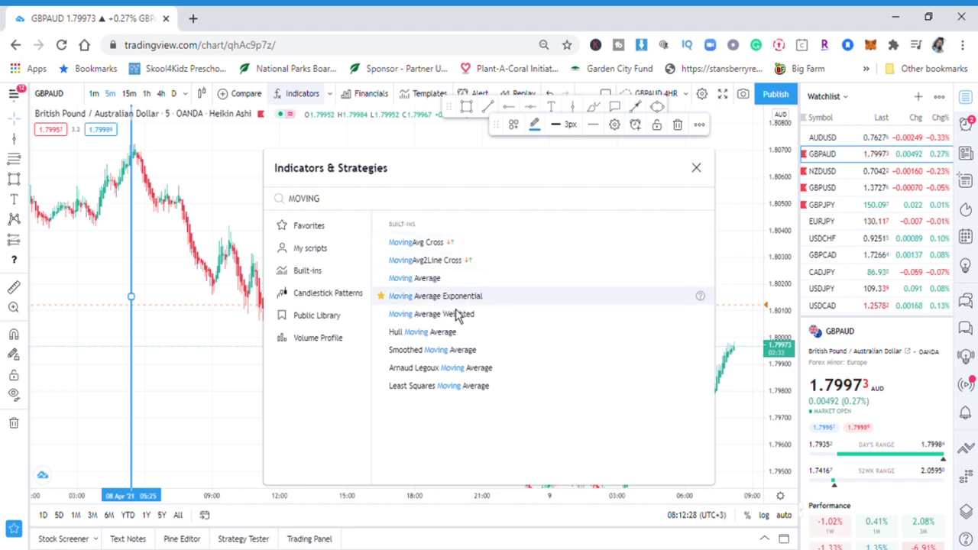
key("Return")
key("Return")
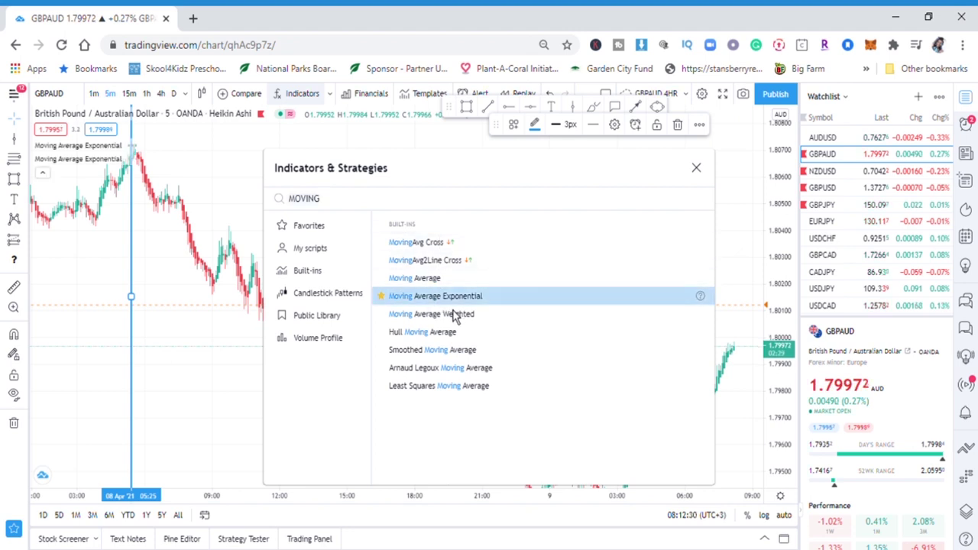
left_click(245, 196)
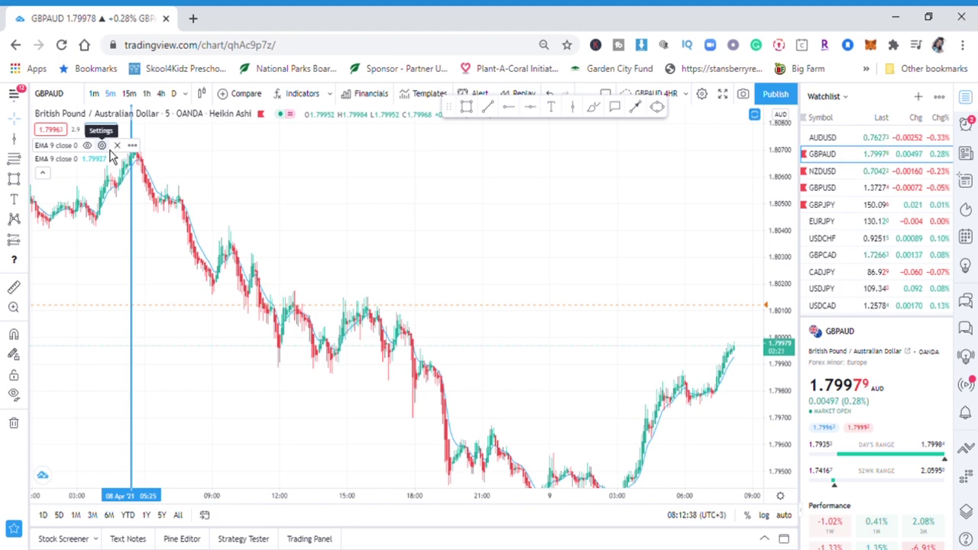
Step: Set the first EMA's length to 50 and style its line red with the third thickness option
left_click(101, 146)
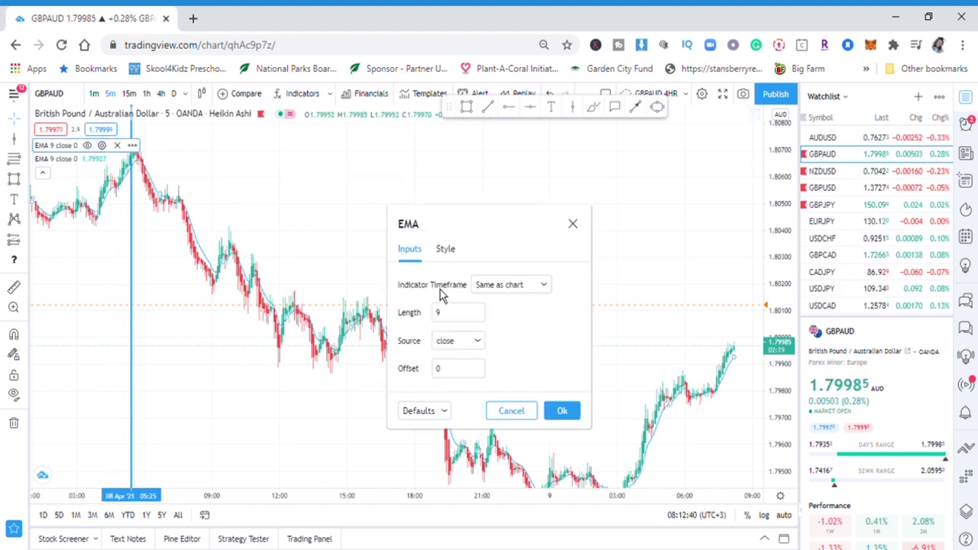
left_click(458, 316)
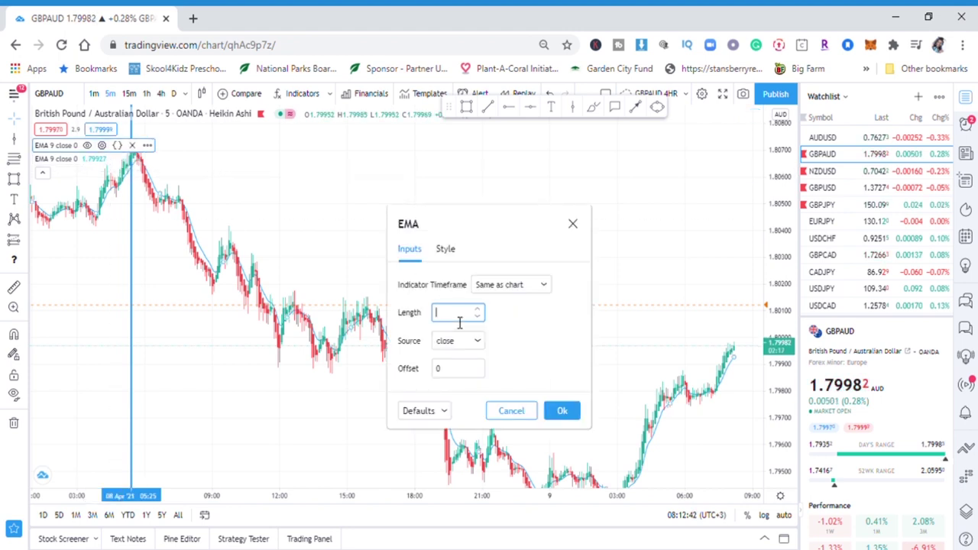
type("50")
left_click(461, 256)
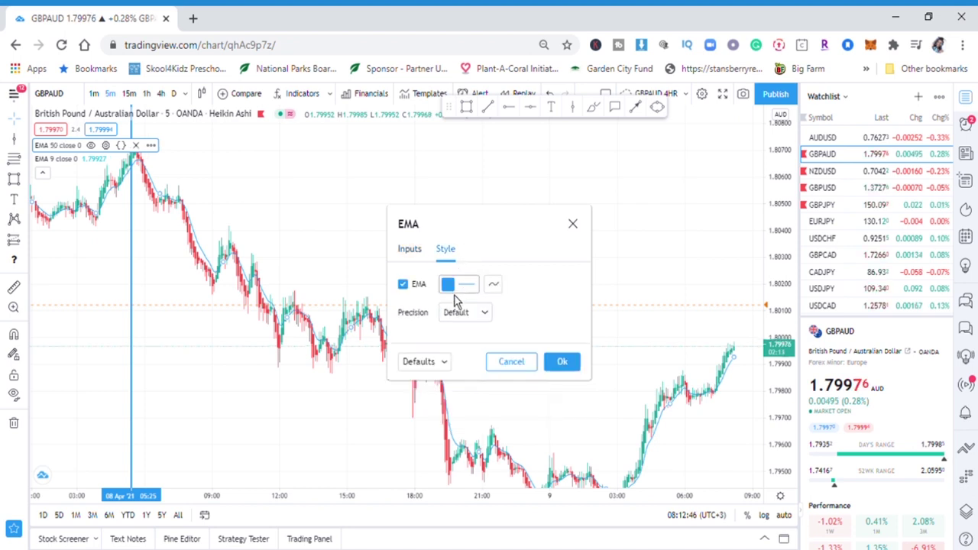
left_click(449, 285)
left_click(463, 320)
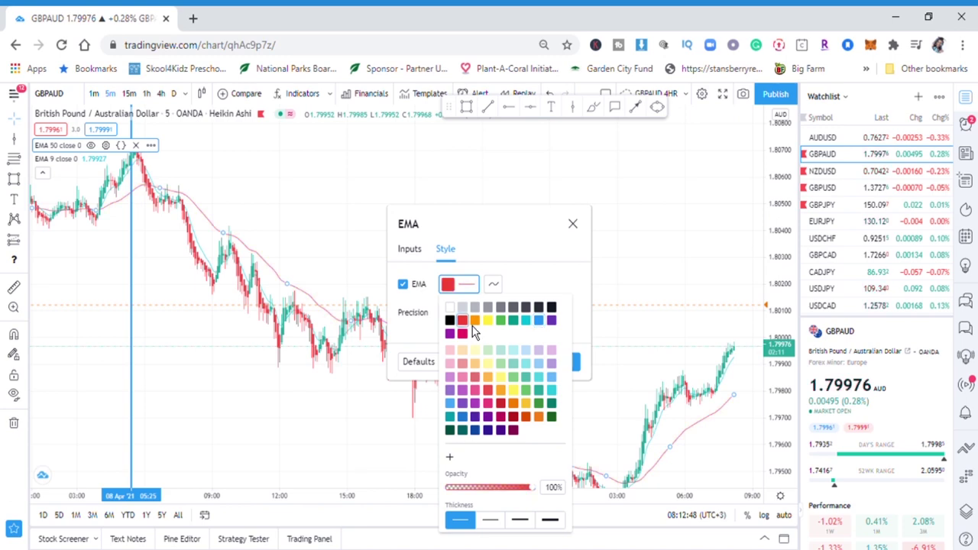
left_click(521, 521)
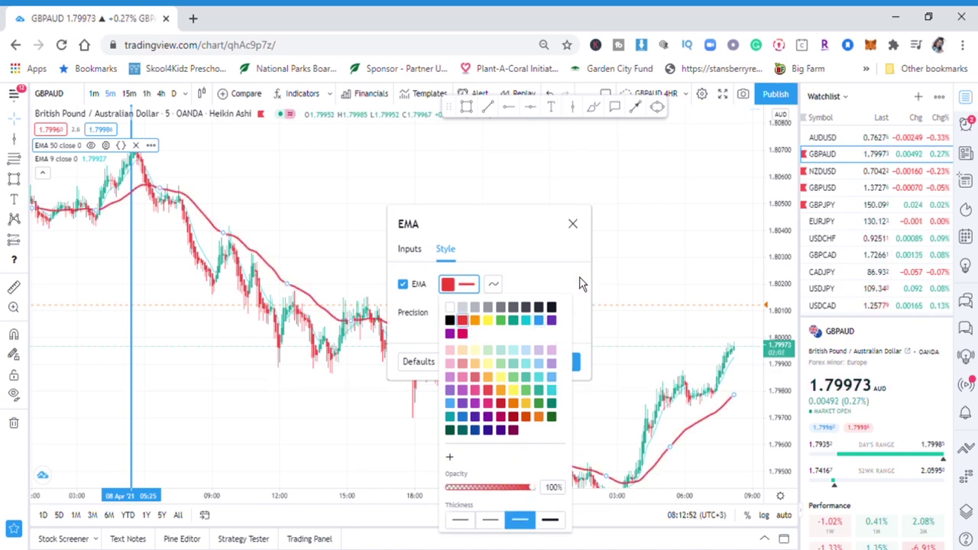
left_click(573, 224)
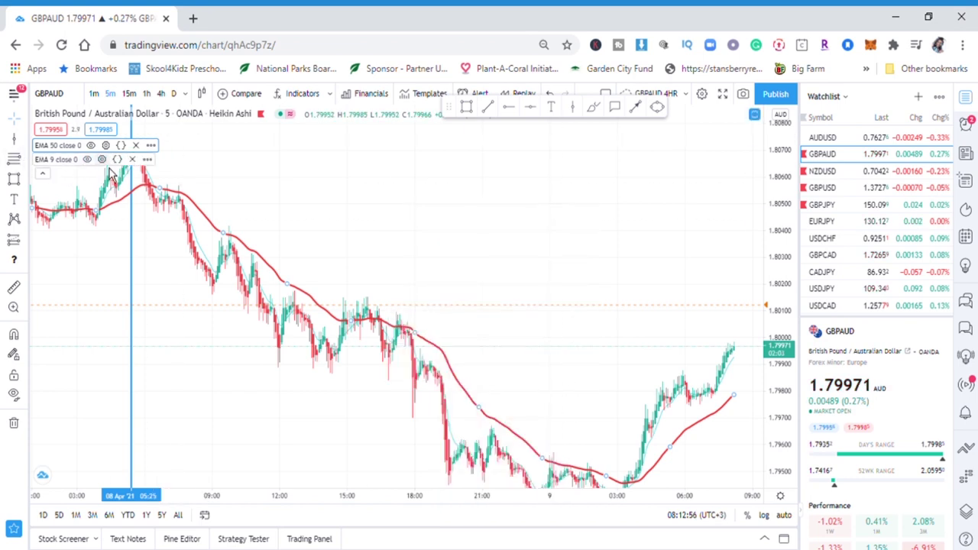
Step: Set the second EMA's length to 8 and style its line dark purple with the third thickness option
left_click(102, 159)
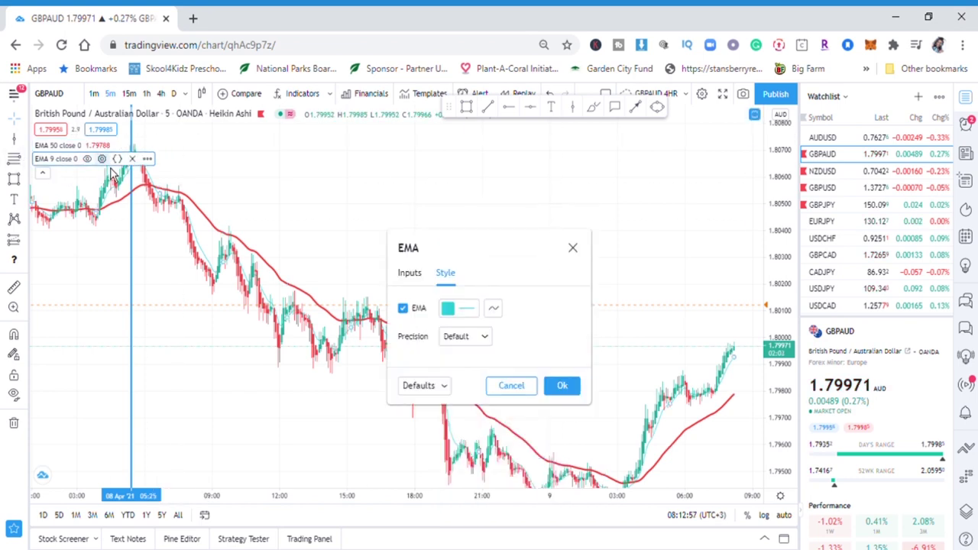
left_click(413, 275)
left_click(445, 337)
key("BackSpace")
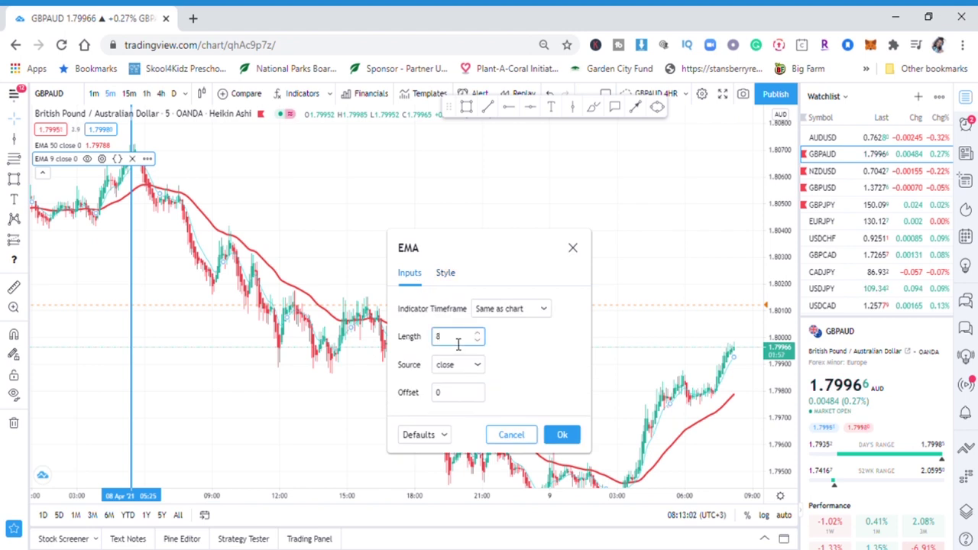
left_click(456, 284)
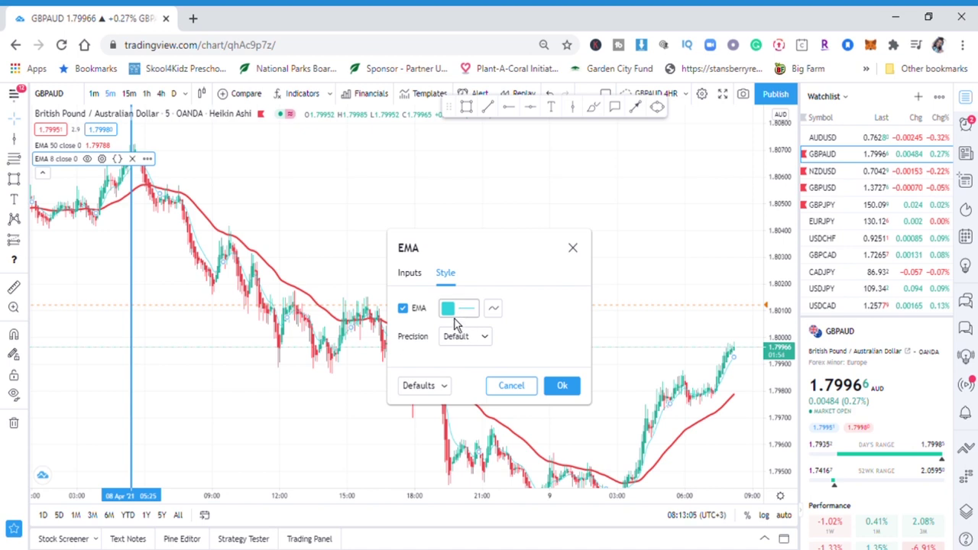
left_click(450, 309)
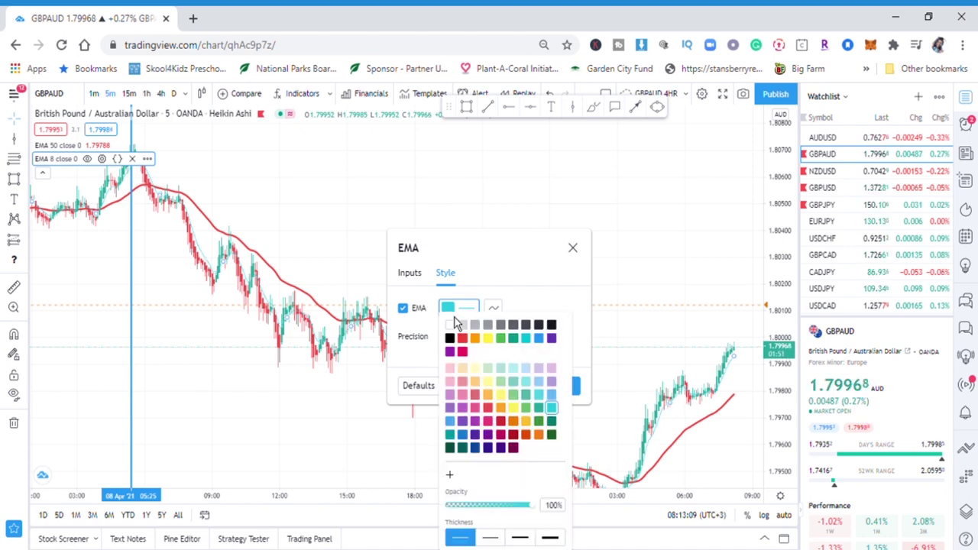
left_click(539, 338)
left_click(527, 539)
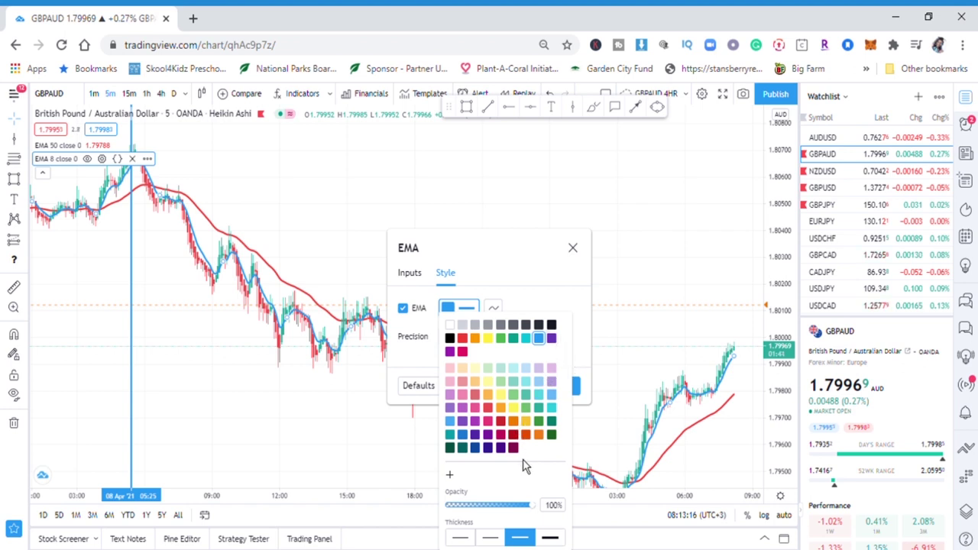
left_click(501, 449)
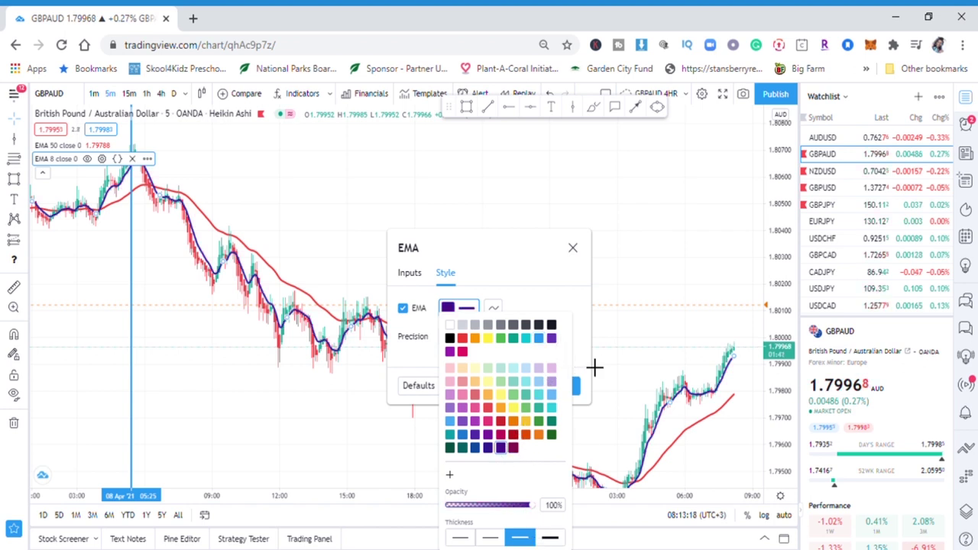
left_click(573, 249)
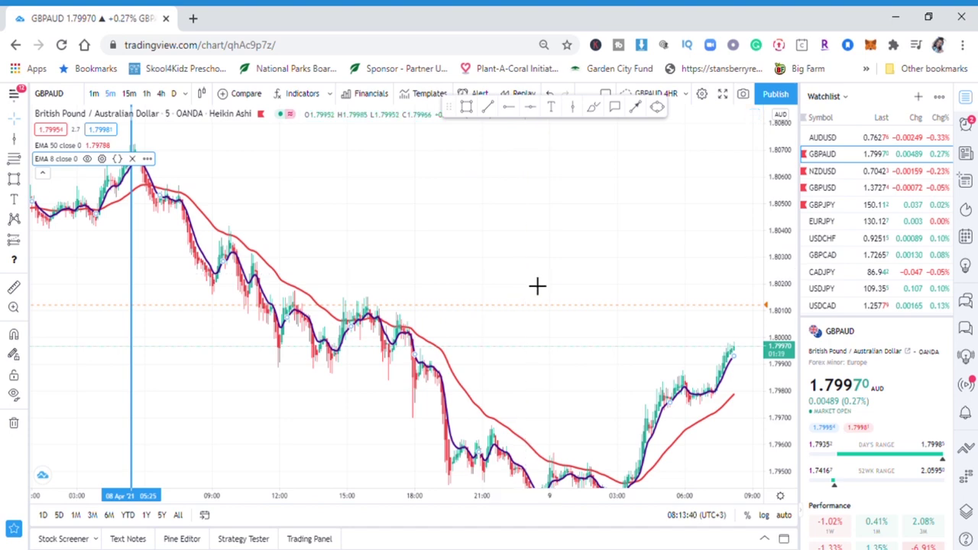
Step: Draw a horizontal line at about 1.80716, along the high marked by the vertical line
left_click_drag(572, 269, 559, 267)
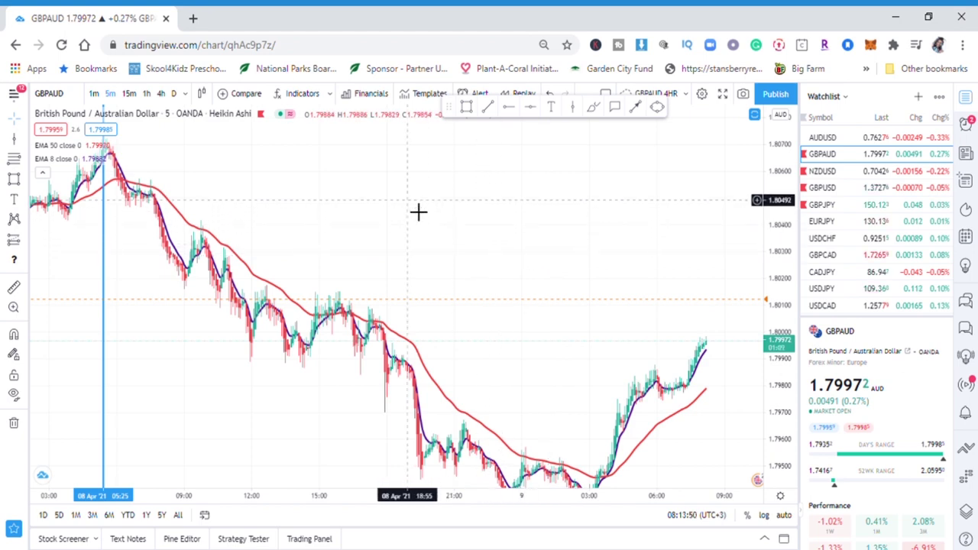
mouse_move(370, 196)
left_mouse_down()
mouse_move(498, 186)
mouse_move(523, 205)
left_mouse_up()
scroll(522, 205, "up", 4)
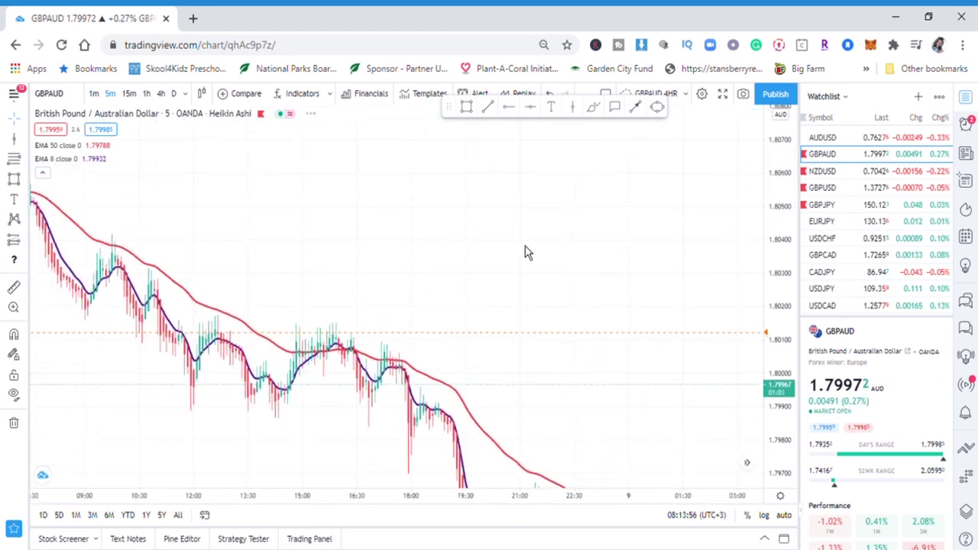
left_click_drag(217, 206, 622, 286)
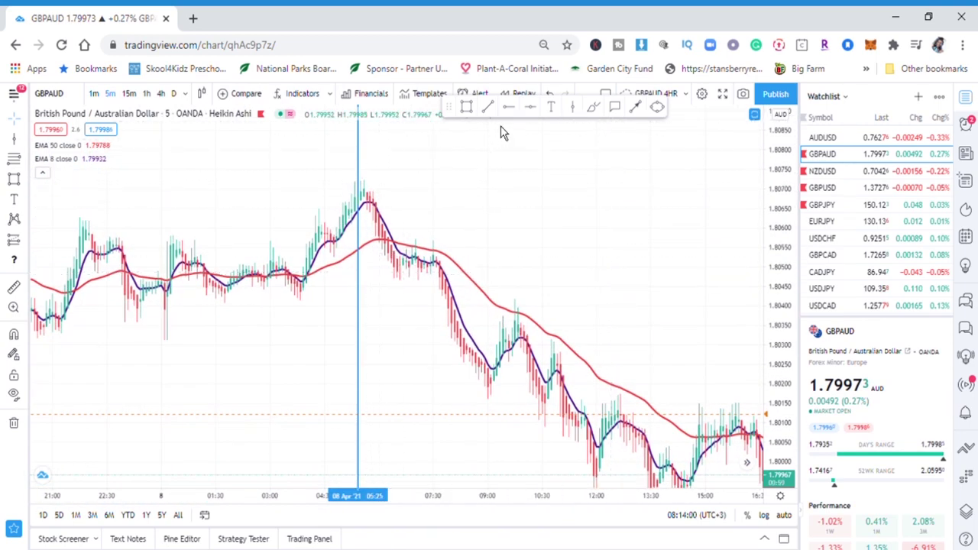
left_click(319, 195)
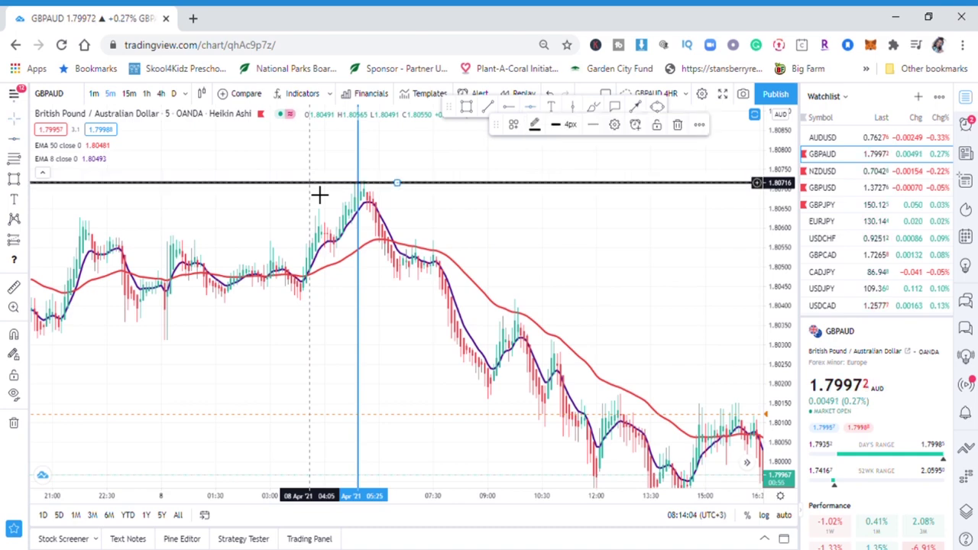
Step: Try a trend line from the 05:25 peak down to the swing low near 06:35, and delete it
mouse_move(166, 221)
left_mouse_down()
mouse_move(413, 224)
mouse_move(354, 216)
left_mouse_up()
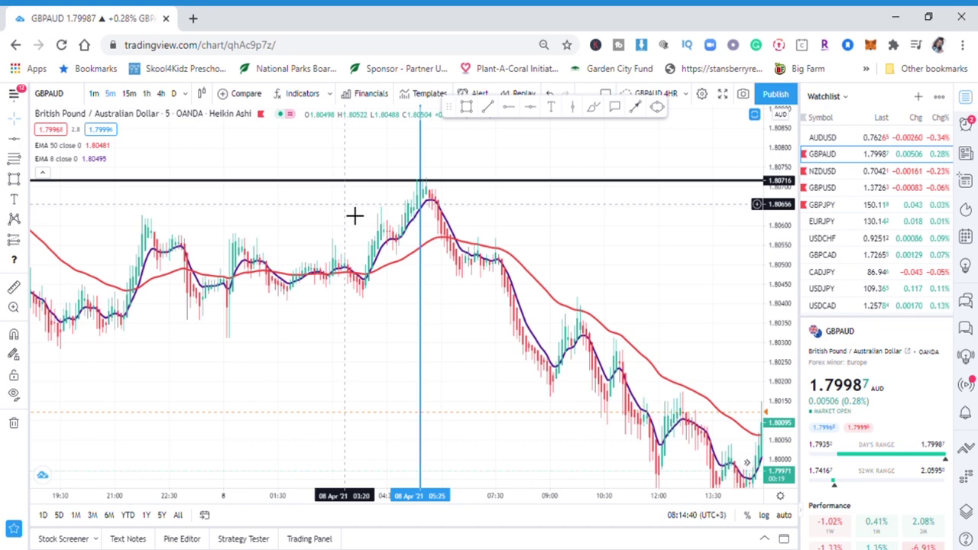
scroll(458, 237, "up", 2)
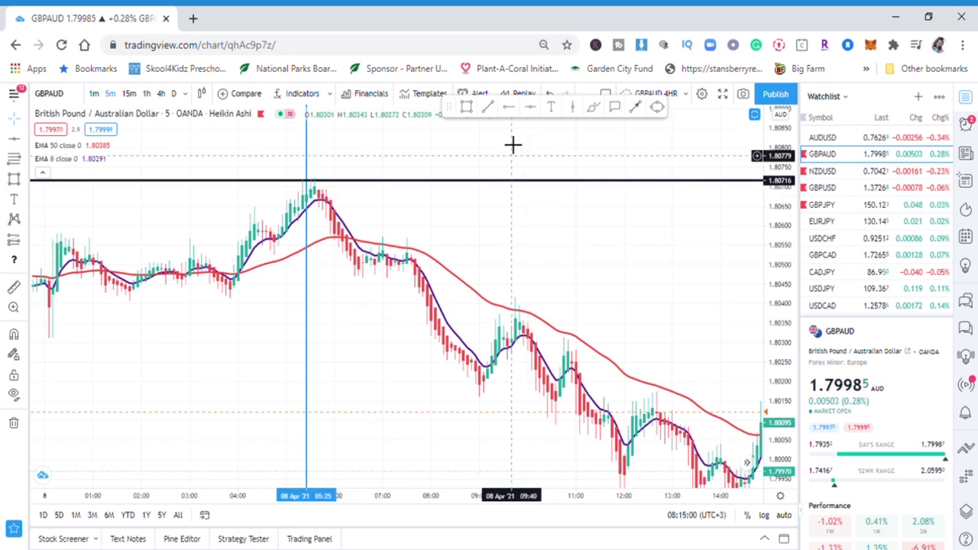
left_click(489, 107)
left_click(306, 182)
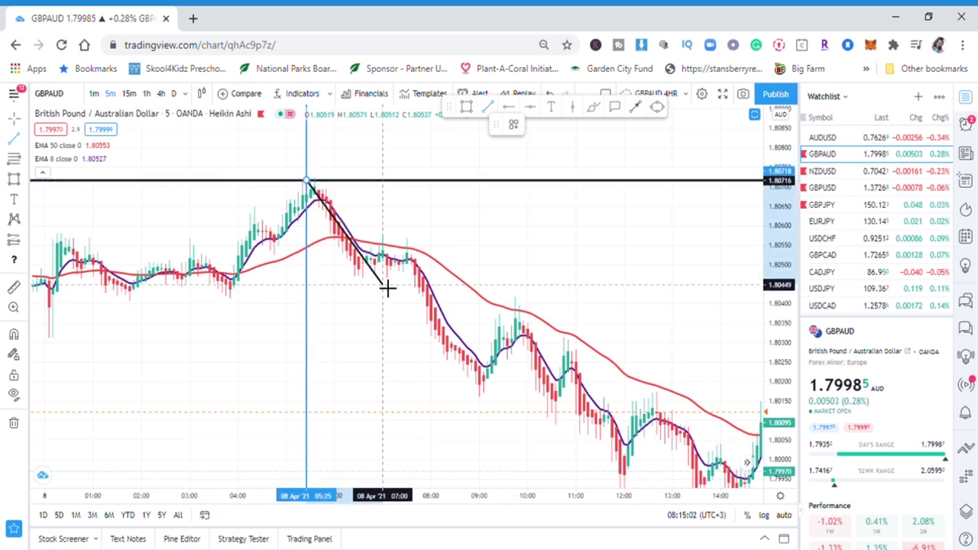
left_click(363, 280)
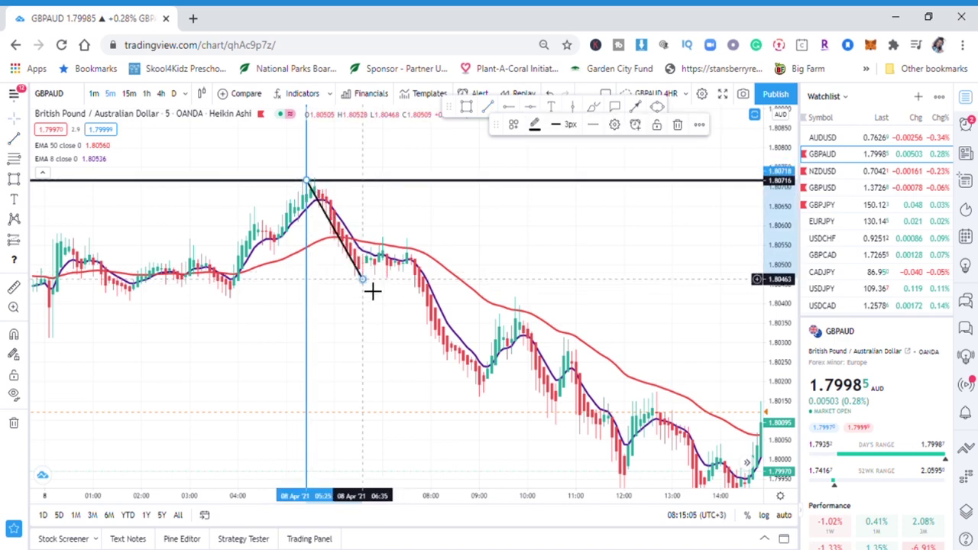
left_click(678, 127)
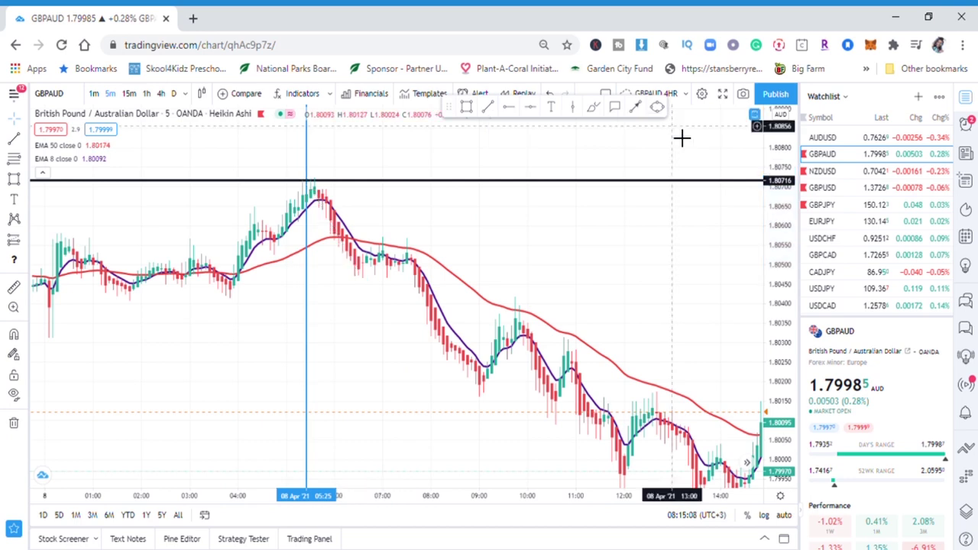
Step: Add a text label reading HIGH at the peak by the upper horizontal line and set its font size to 24
left_click(552, 108)
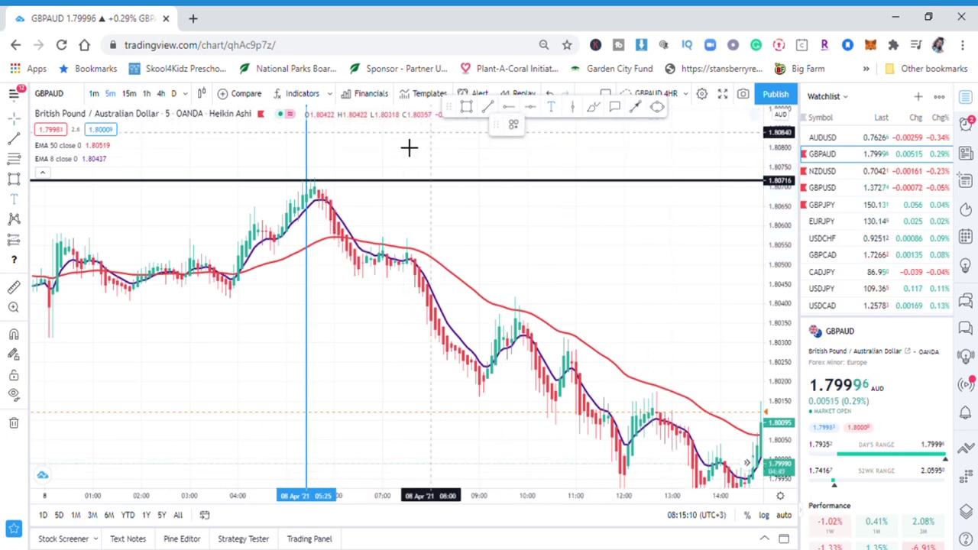
left_click(328, 179)
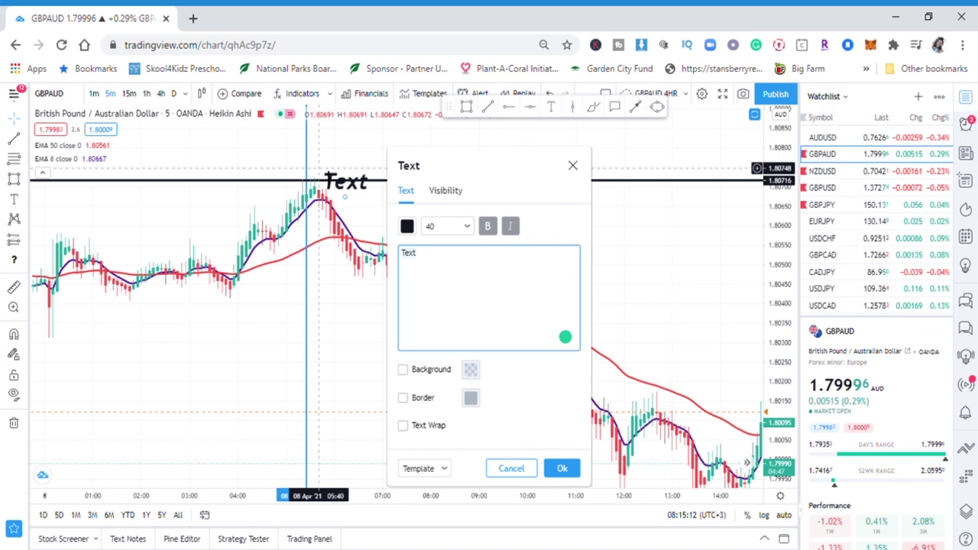
type("HIGH")
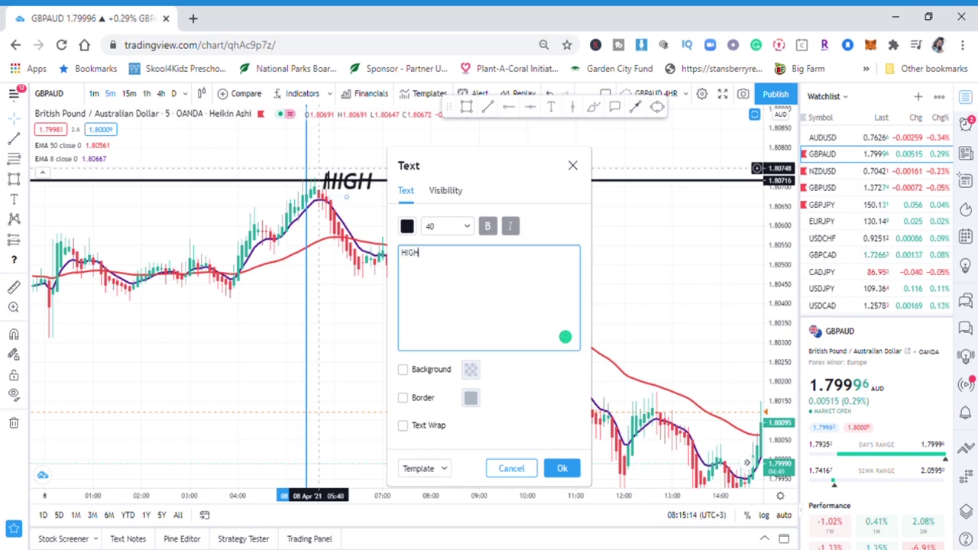
left_click(467, 227)
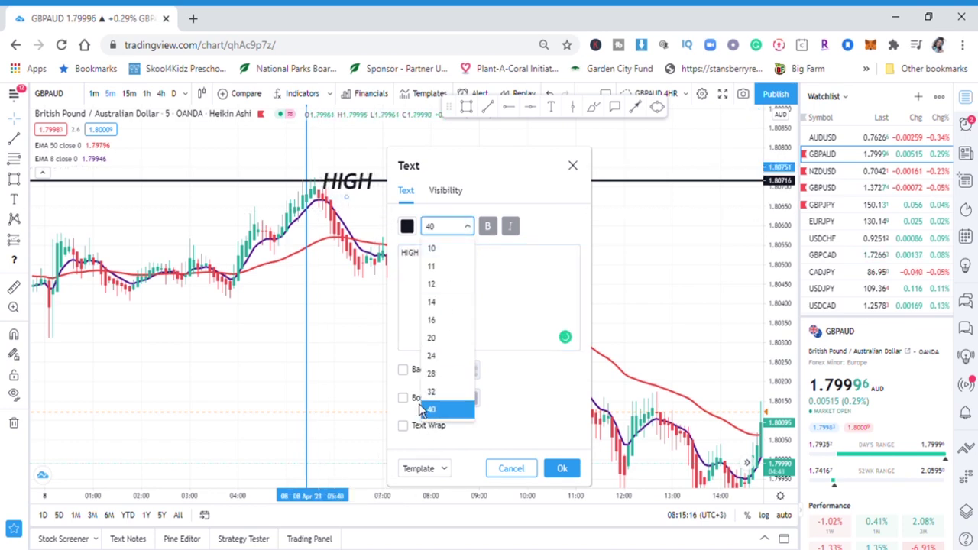
left_click(443, 302)
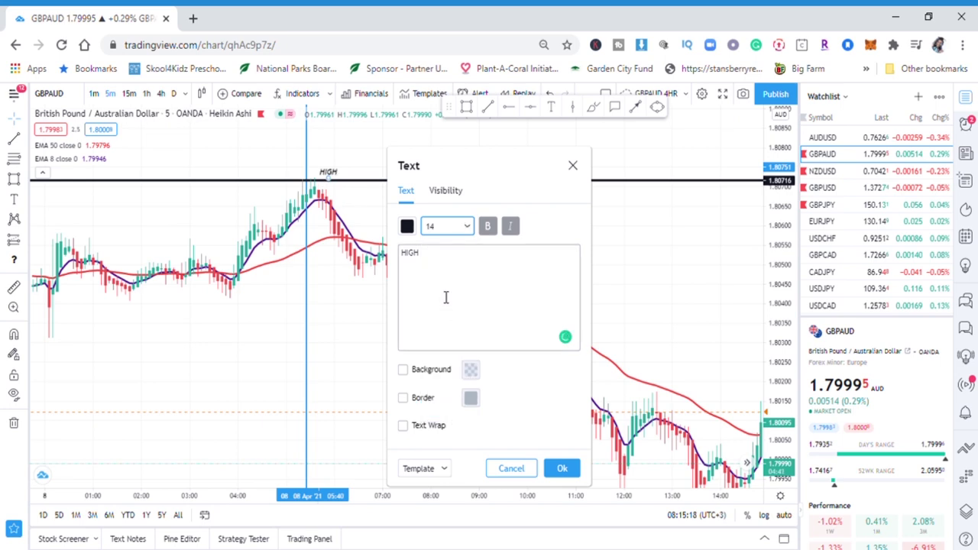
left_click(470, 228)
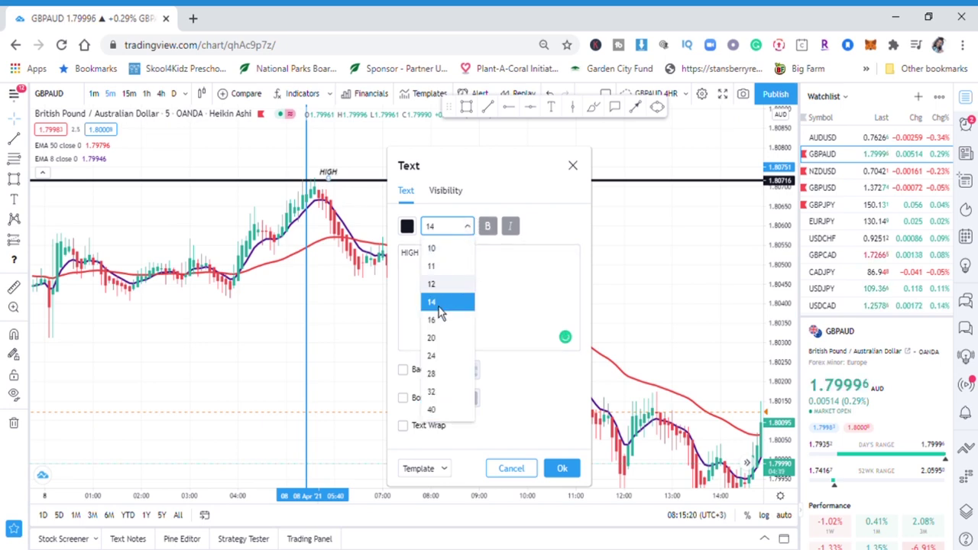
left_click(443, 356)
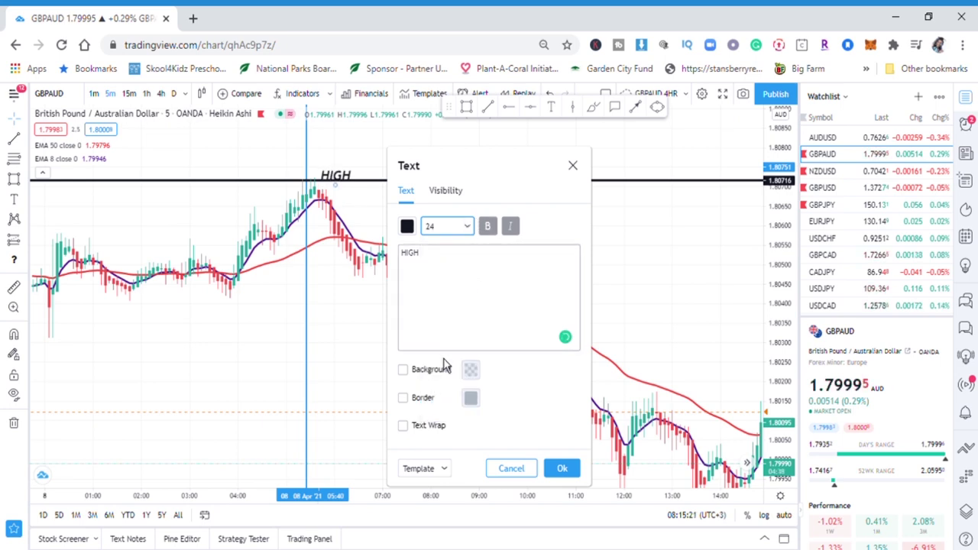
Step: Colour the HIGH label red and move it just above the upper horizontal line at the peak
left_click(407, 227)
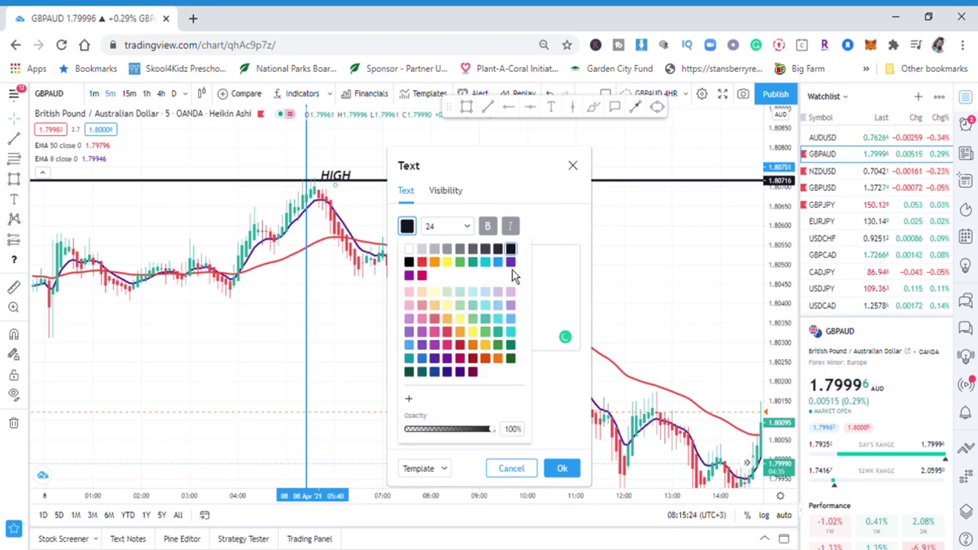
left_click(497, 262)
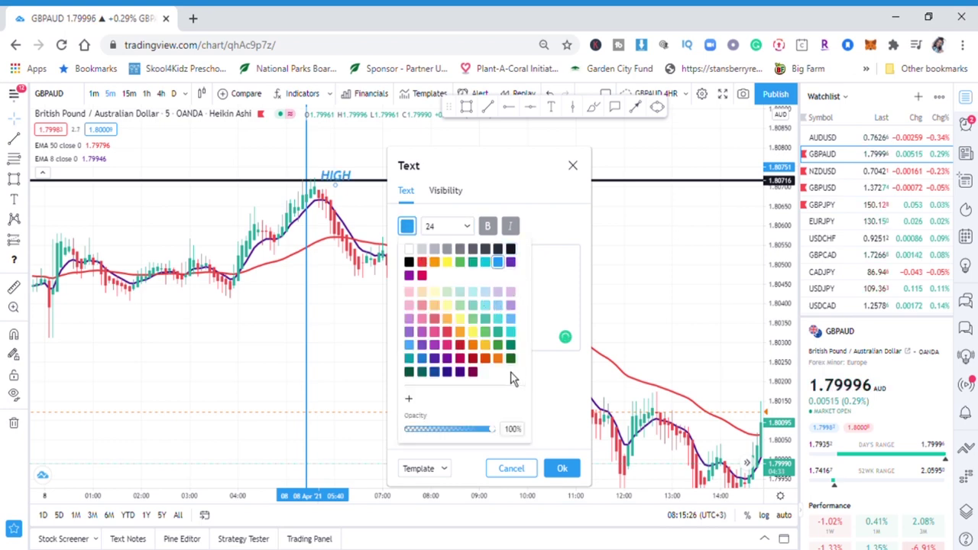
left_click(459, 371)
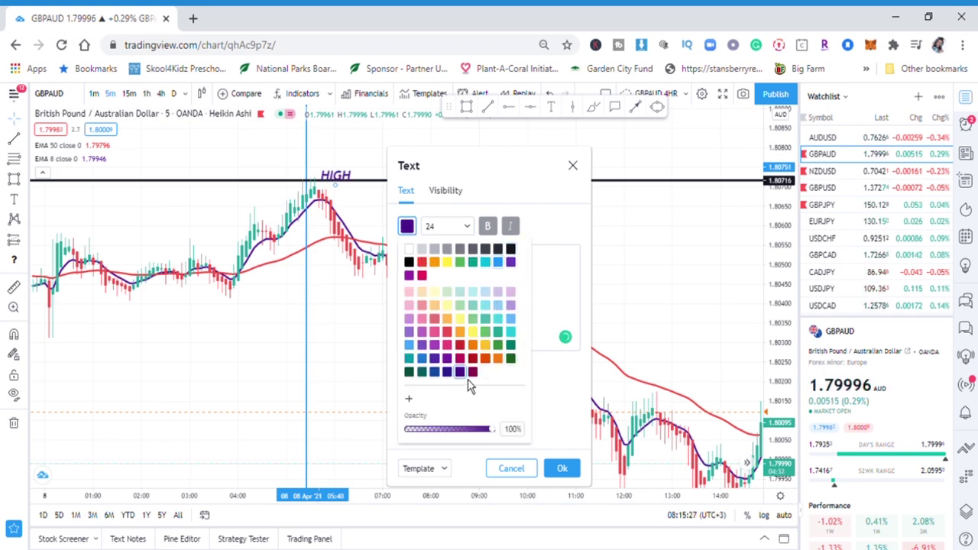
left_click(422, 262)
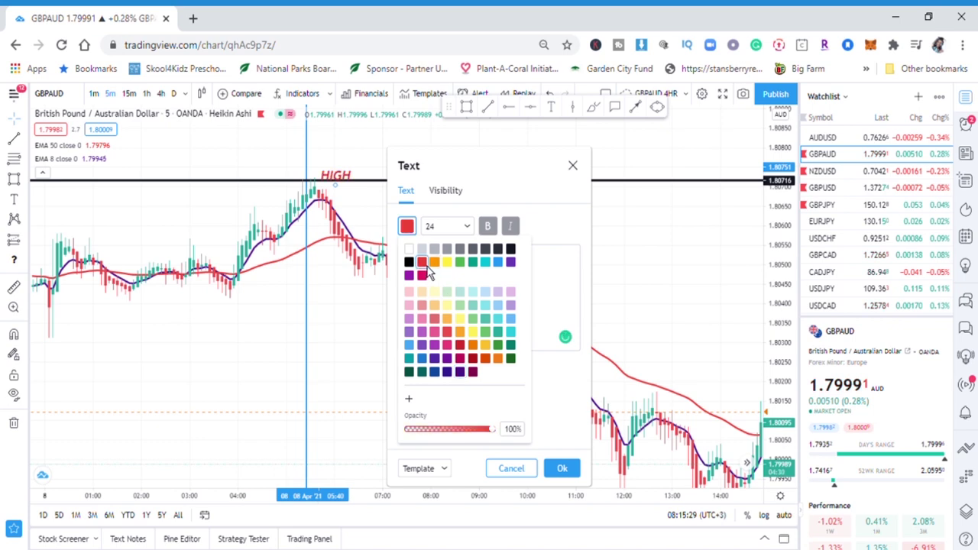
left_click(587, 177)
left_click(572, 165)
left_click_drag(343, 175, 339, 175)
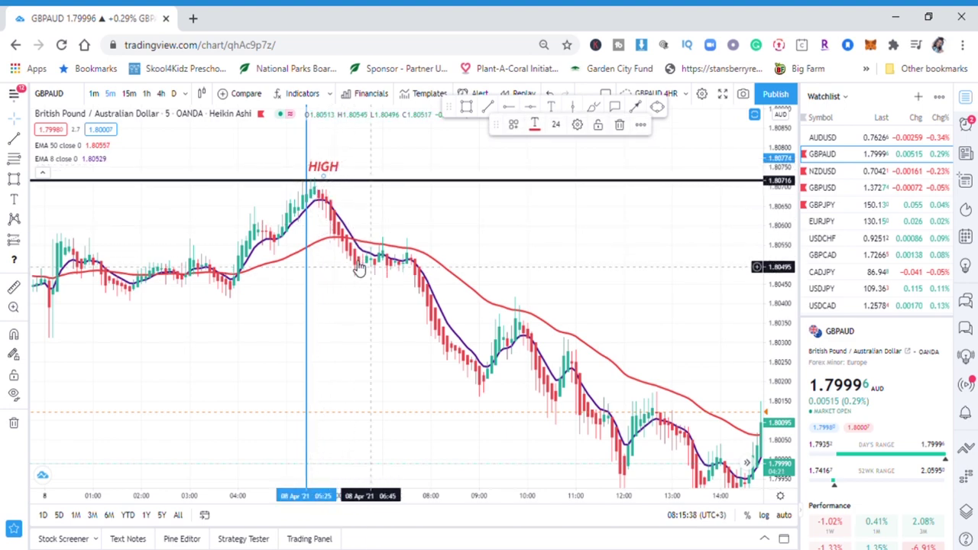
Step: Draw a horizontal line at about 1.80477 along the swing low and place a LOW text label just beneath it
left_click(350, 284)
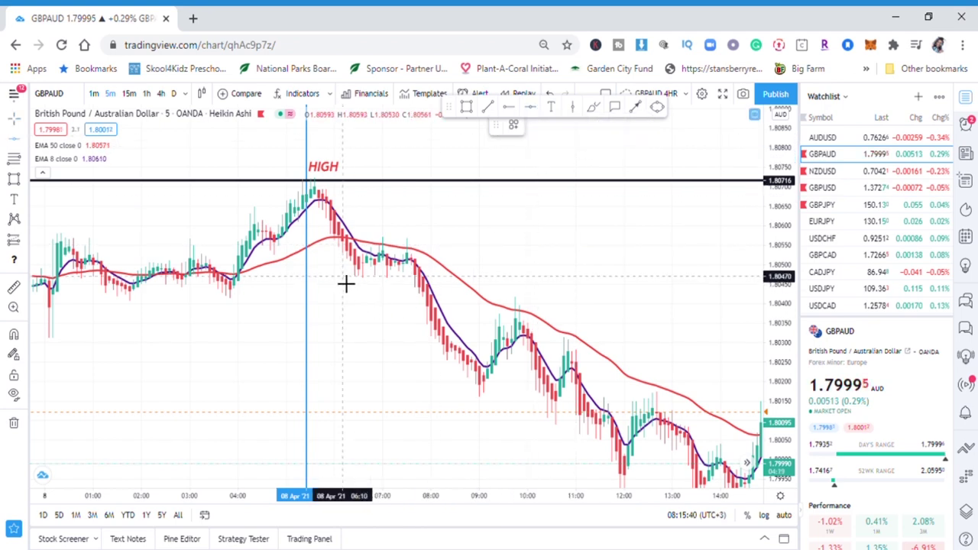
left_click(333, 284)
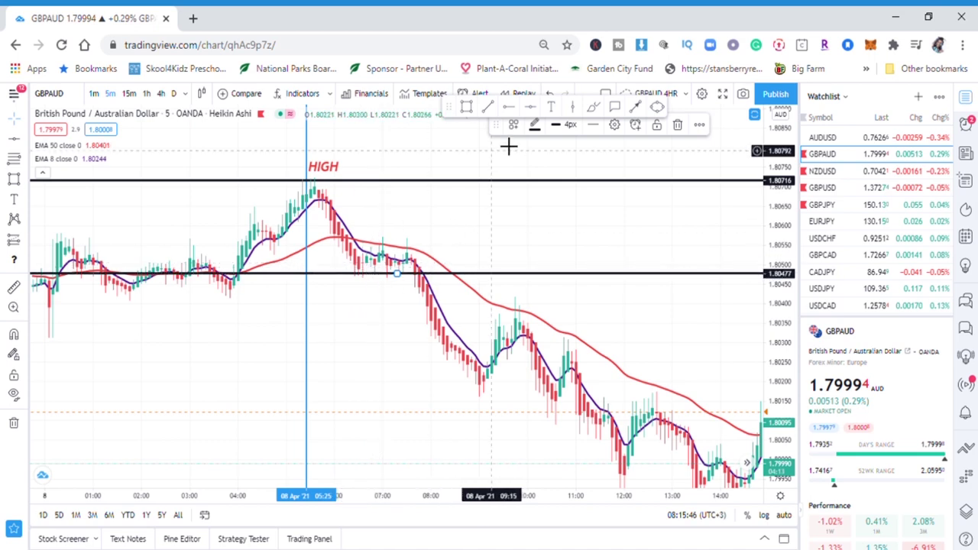
left_click(408, 252)
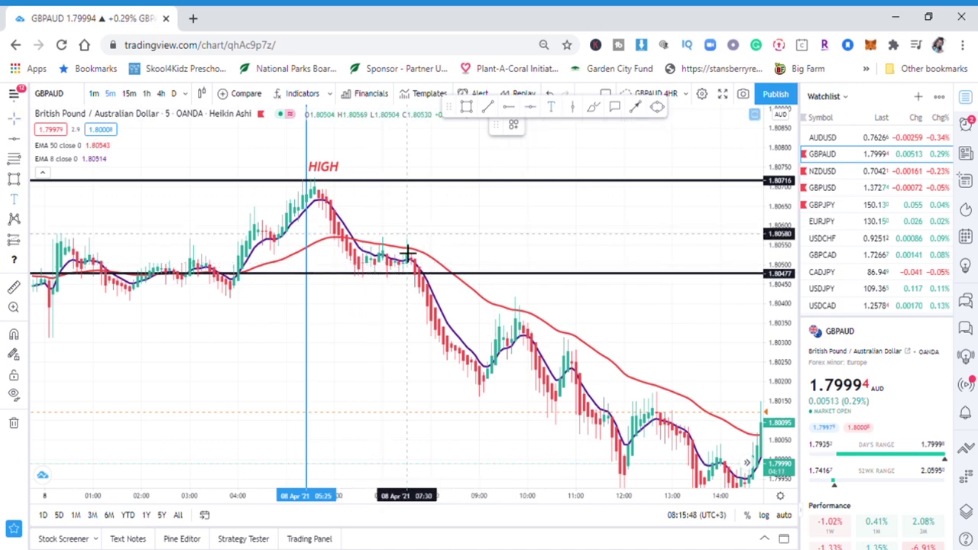
left_click(367, 291)
type("LOW")
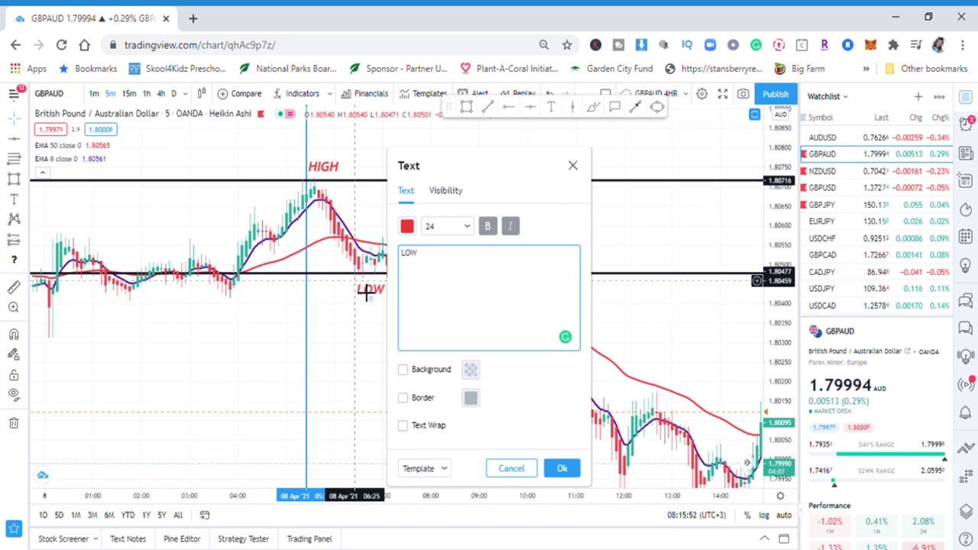
left_click(563, 467)
left_click_drag(387, 296, 368, 296)
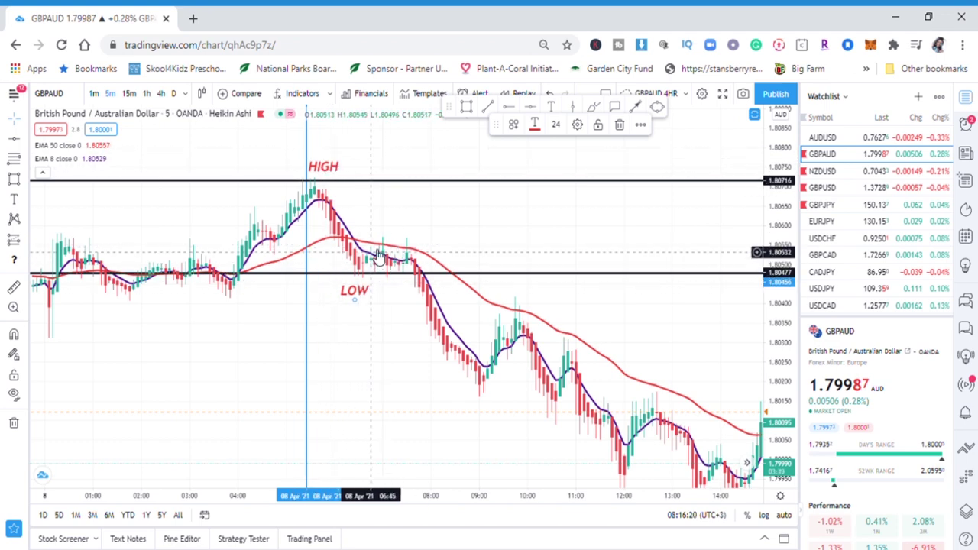
Step: Try a trend line from about 1.80472 at 07:10 up to about 1.80825 at 08:05
scroll(472, 251, "up", 3)
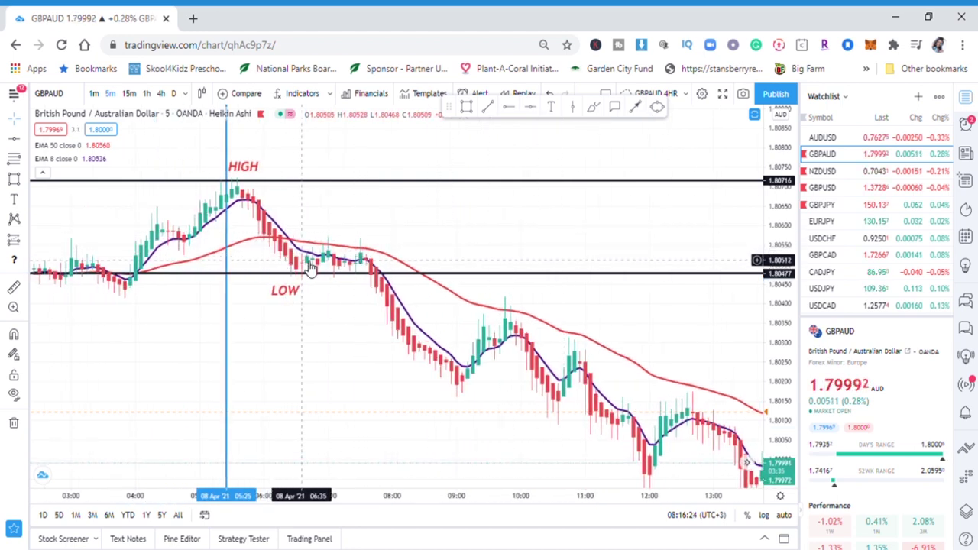
left_click(488, 107)
left_click(339, 274)
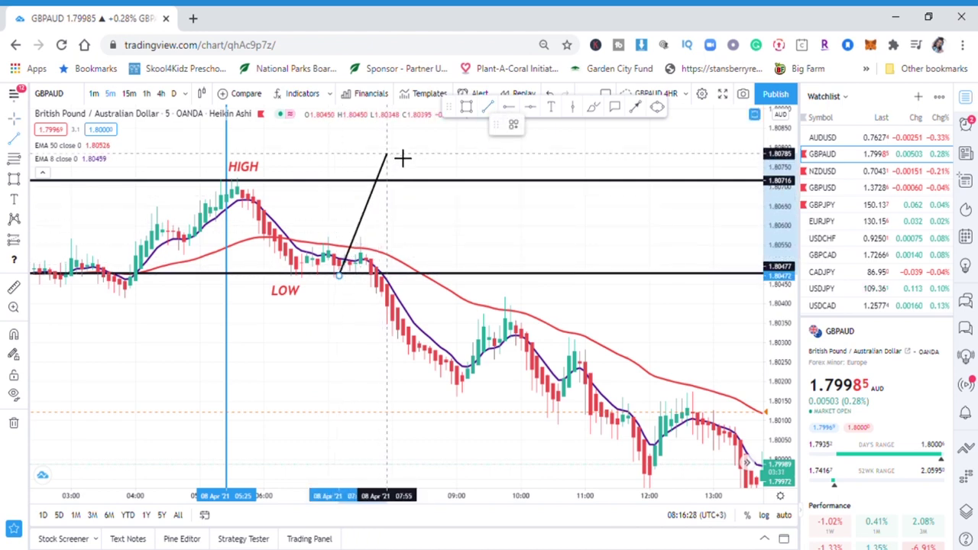
left_click(397, 138)
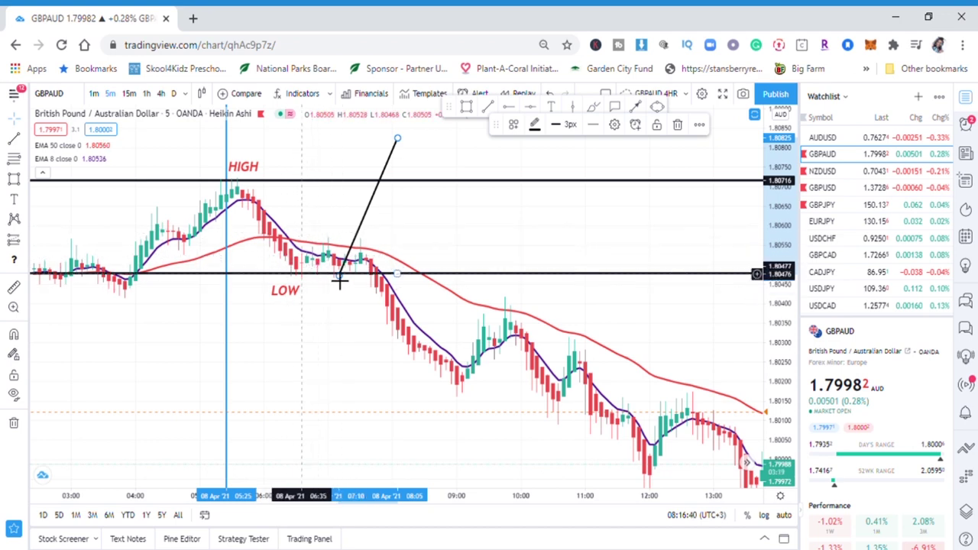
Step: Measure the sideways stretch from the swing low at 06:25 to about 07:35
left_click(13, 287)
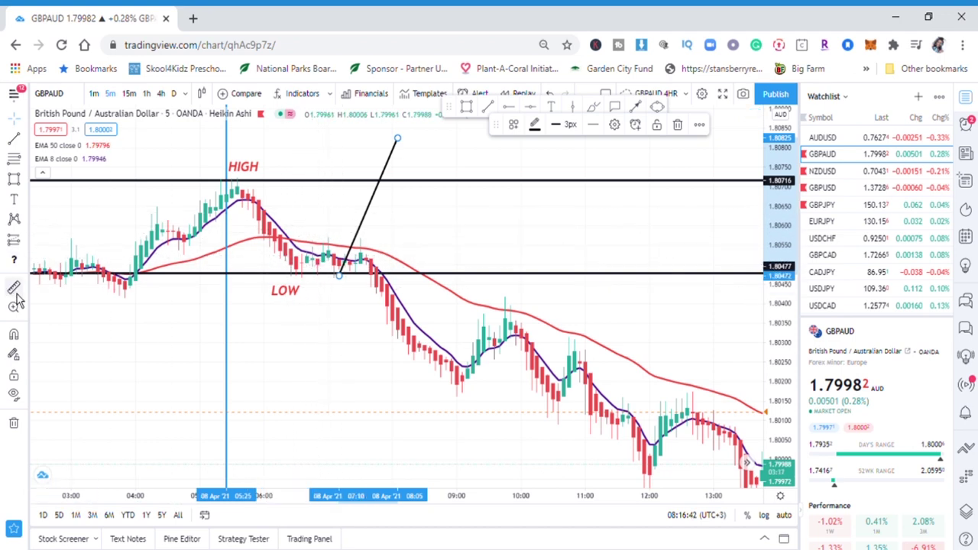
left_click(292, 265)
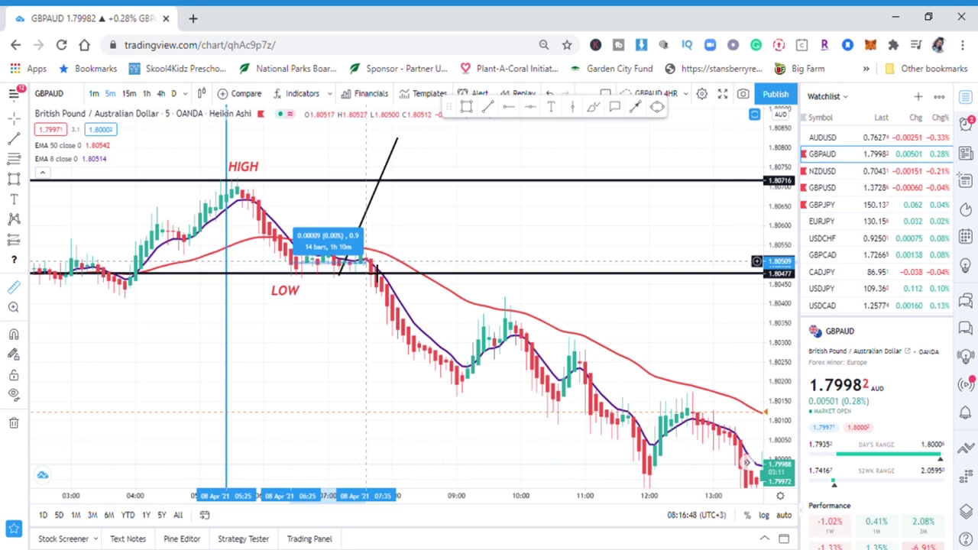
left_click(419, 229)
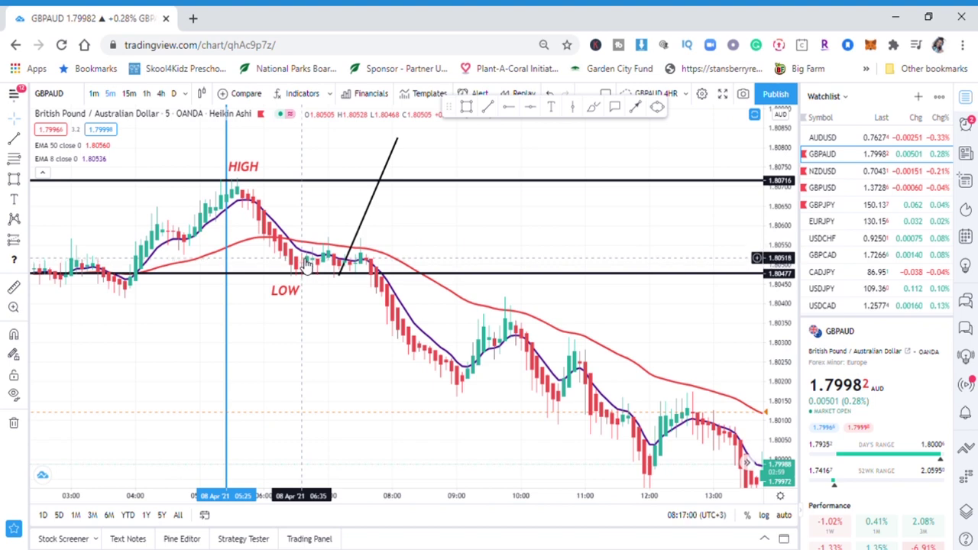
Step: Circle the crossover of the two EMAs near 06:30 with a freehand brush stroke
left_click(594, 107)
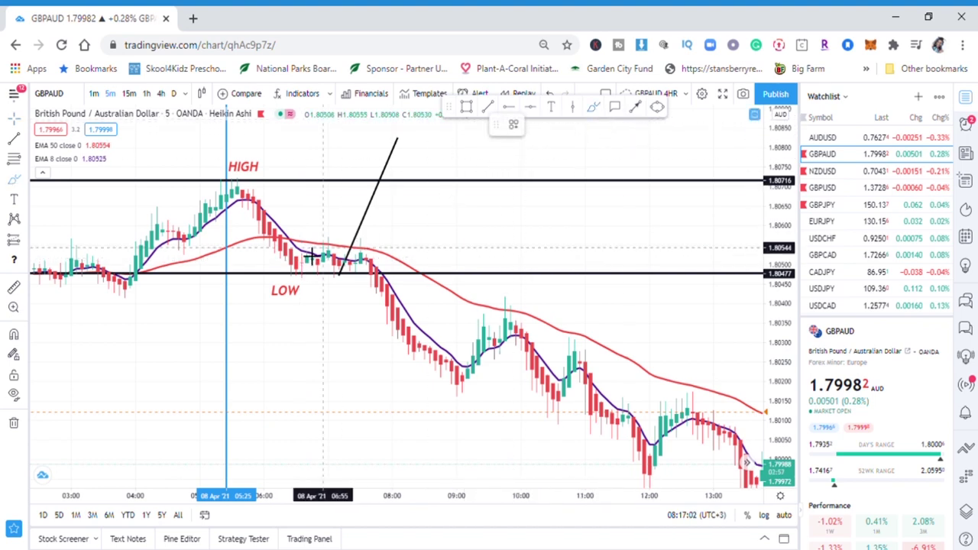
left_click_drag(271, 237, 306, 230)
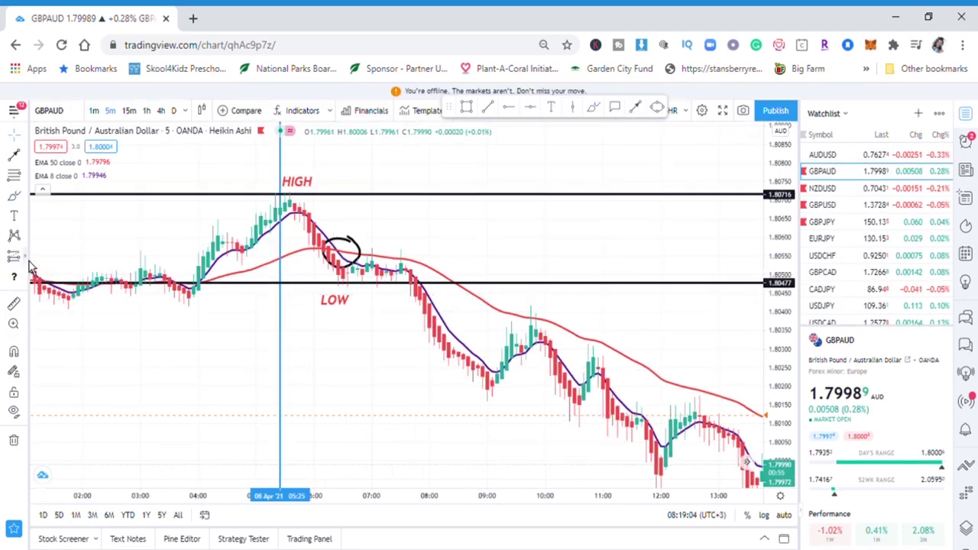
Step: Place a short position at 07:35 with entry at about 1.80514, stop at about 1.80722 and target at about 1.80177
left_click(29, 265)
left_click(72, 278)
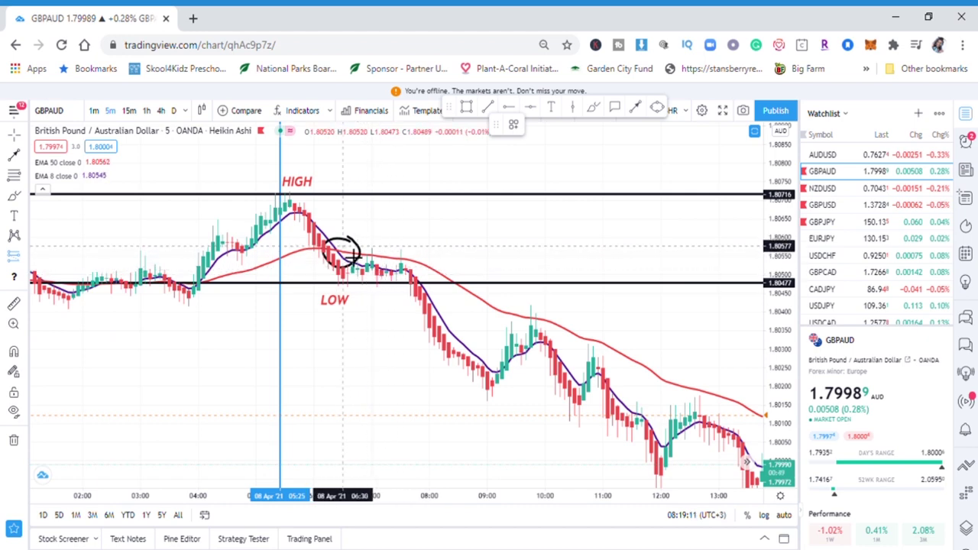
left_click(414, 281)
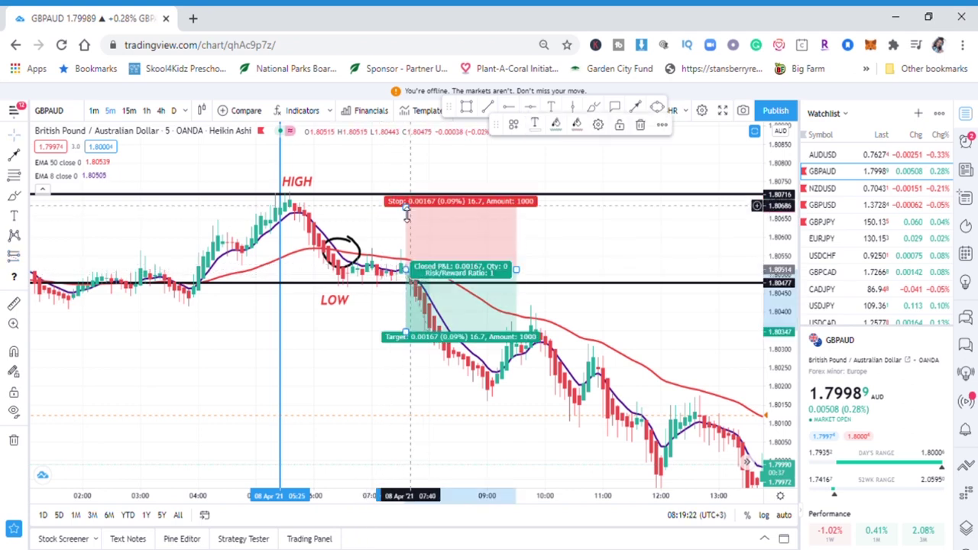
mouse_move(407, 214)
left_mouse_down()
mouse_move(417, 239)
mouse_move(416, 203)
left_mouse_up()
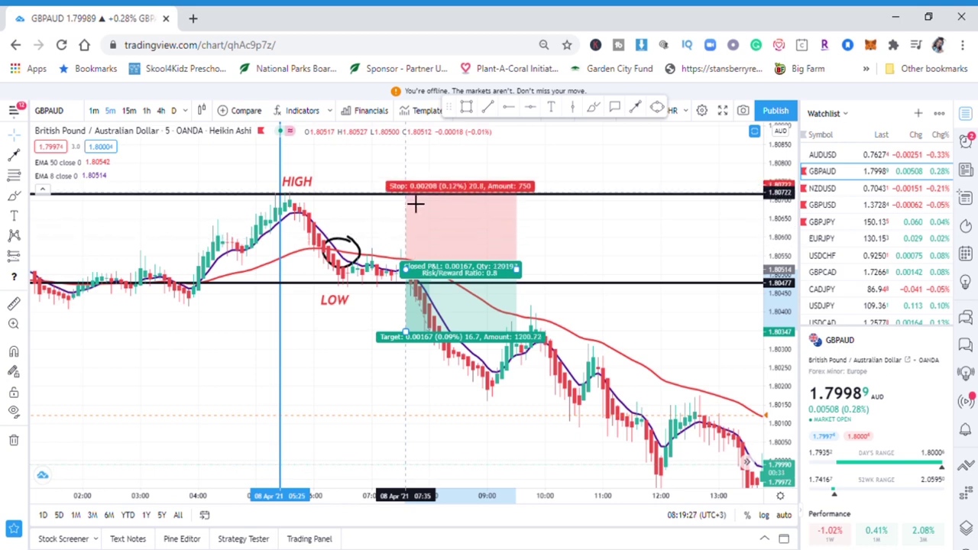
left_click_drag(405, 204, 405, 203)
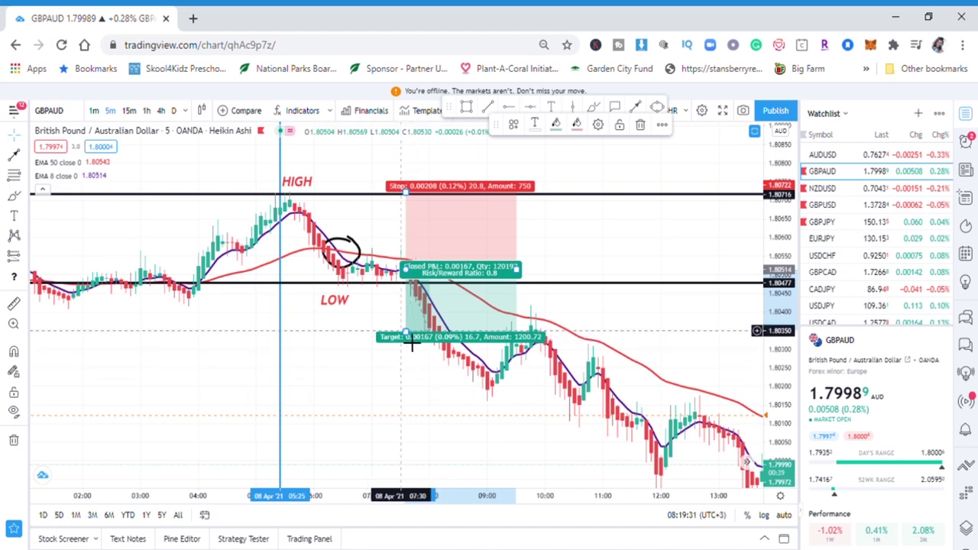
left_click_drag(408, 342, 412, 402)
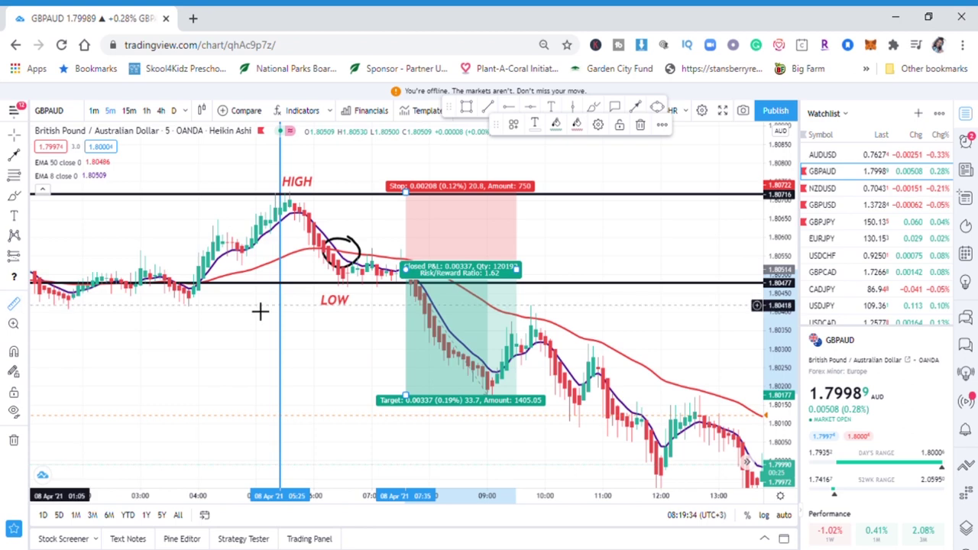
Step: Measure the price distance from the short position's entry down to its target
left_click_drag(399, 292, 396, 294)
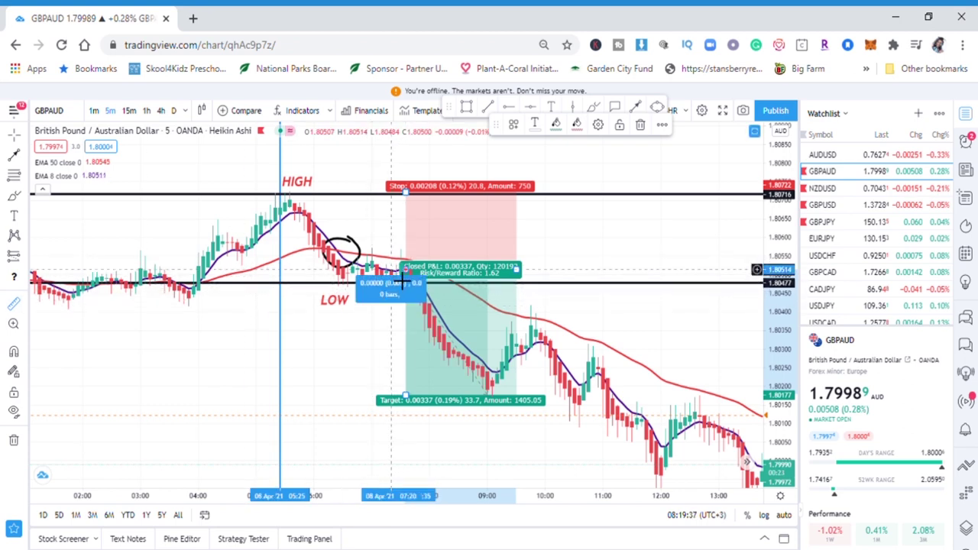
left_click(401, 269, "shift")
left_click(401, 397)
left_click(441, 414)
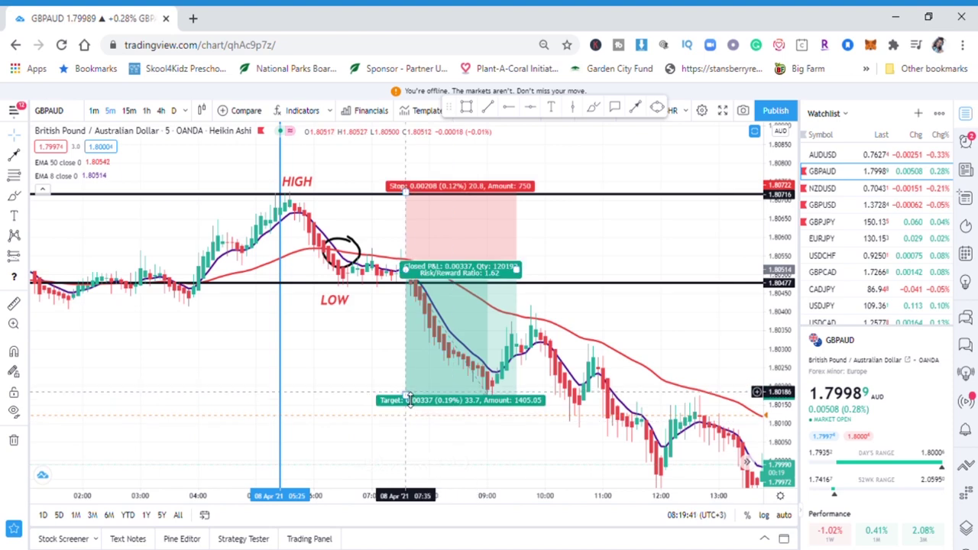
Step: Move the short position's target to about 1.80222
left_click_drag(409, 399, 413, 378)
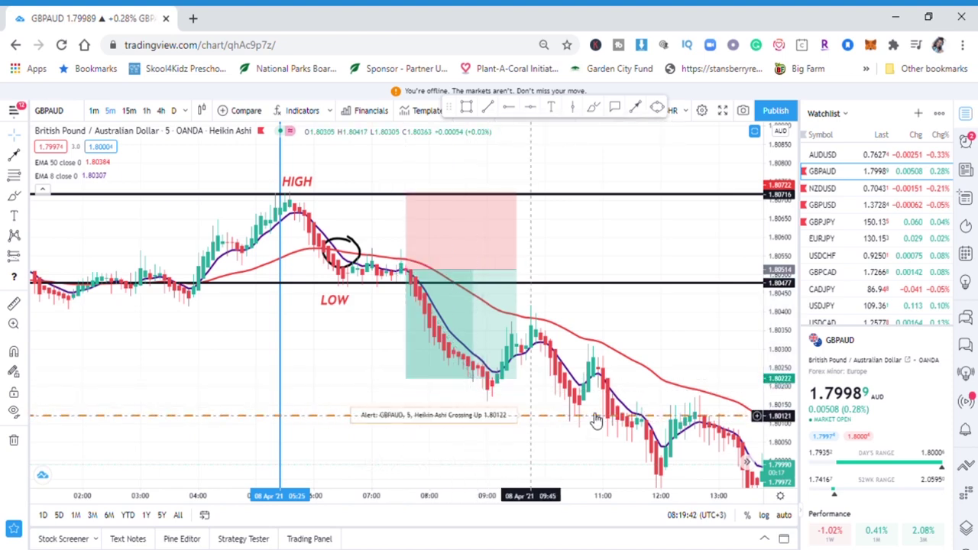
scroll(669, 328, "up", 1)
left_click_drag(681, 337, 674, 239)
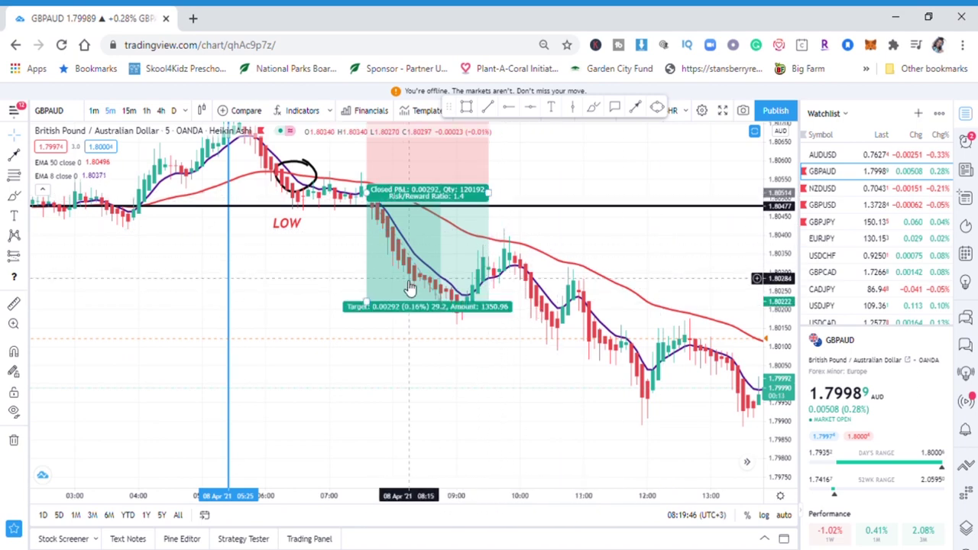
left_click_drag(578, 169, 590, 227)
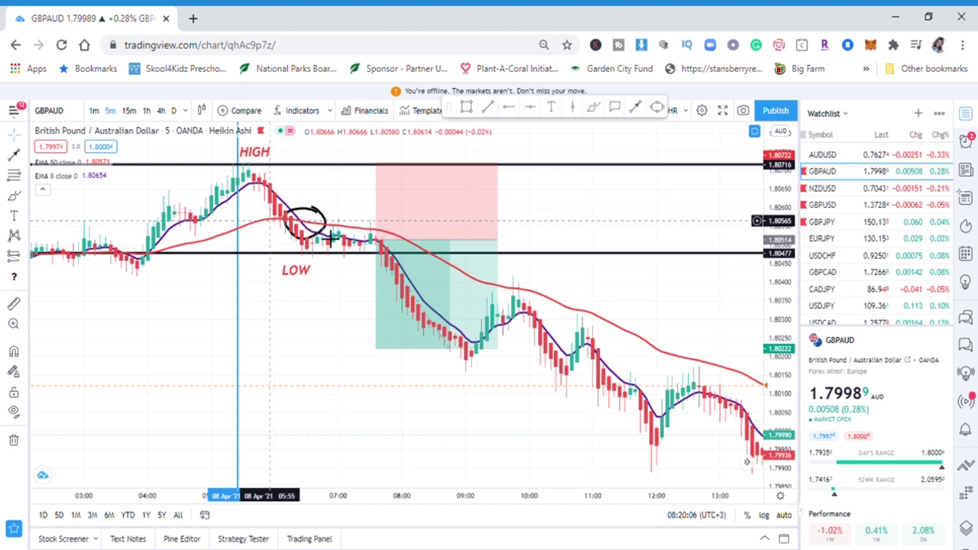
Step: Move the lower horizontal line down to the lows before 03:00 on 9 April, at about 1.79363
mouse_move(427, 211)
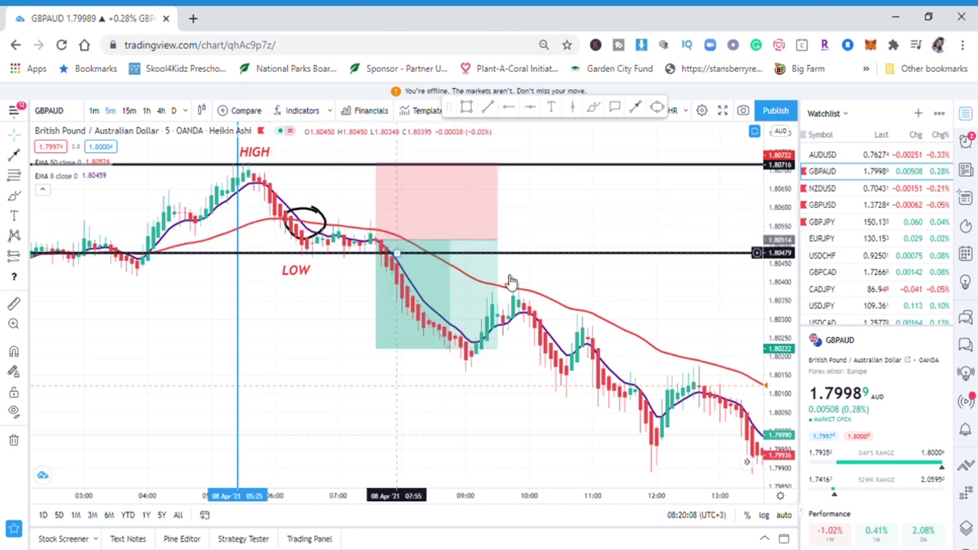
left_click_drag(662, 304, 630, 299)
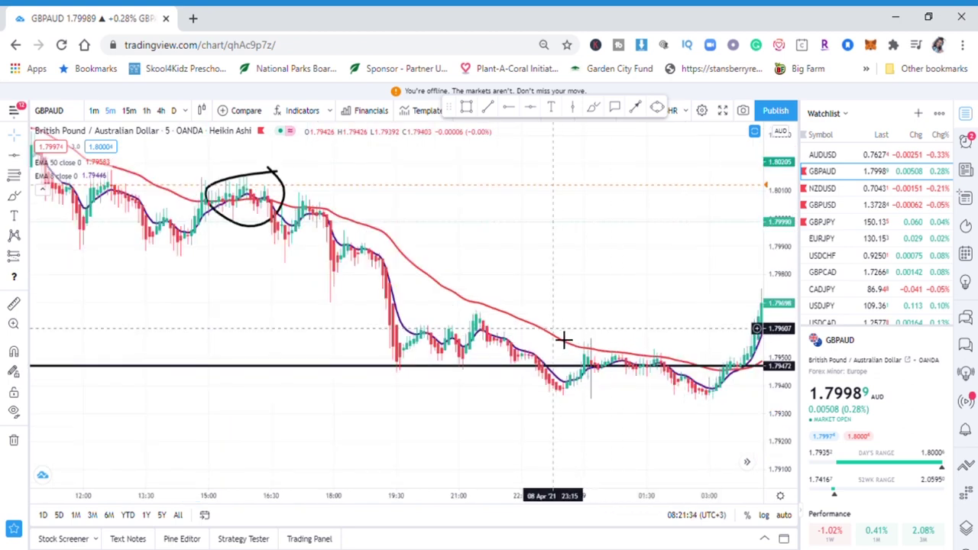
left_click_drag(578, 392, 520, 356)
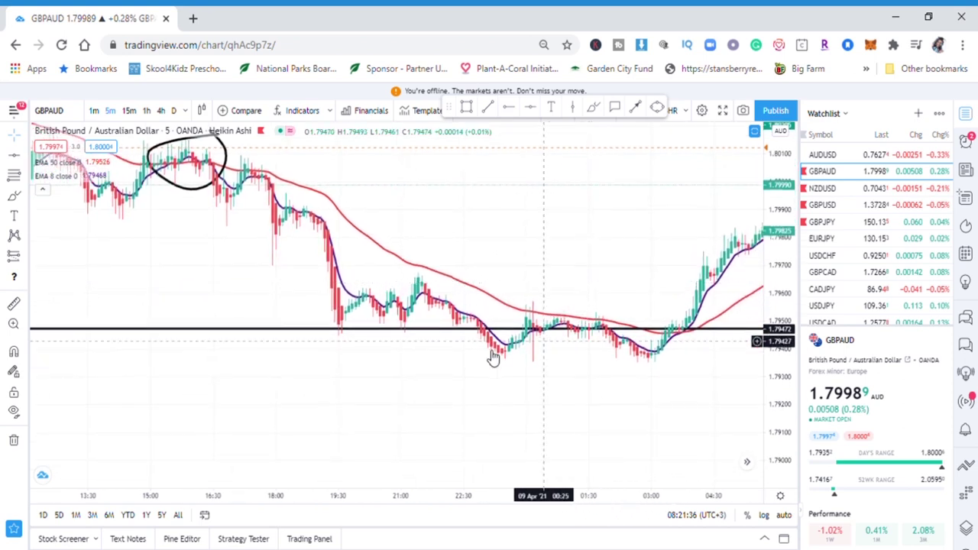
left_click_drag(454, 339, 463, 370)
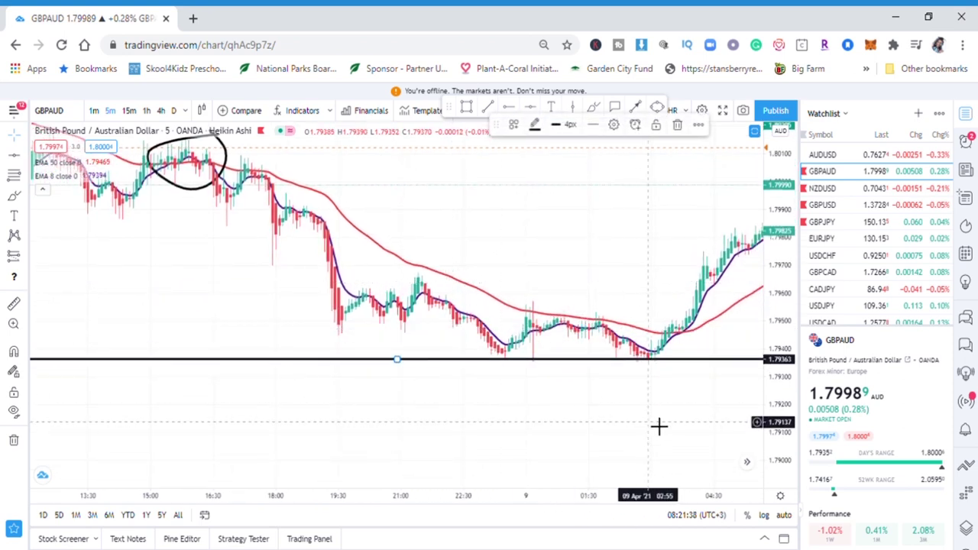
Step: Draw a thin rectangle from 18:20 to 00:40 at about 1.79475 to 1.79484, and measure along it starting at the 19:30 low
left_click_drag(790, 367, 789, 324)
scroll(680, 397, "up", 1)
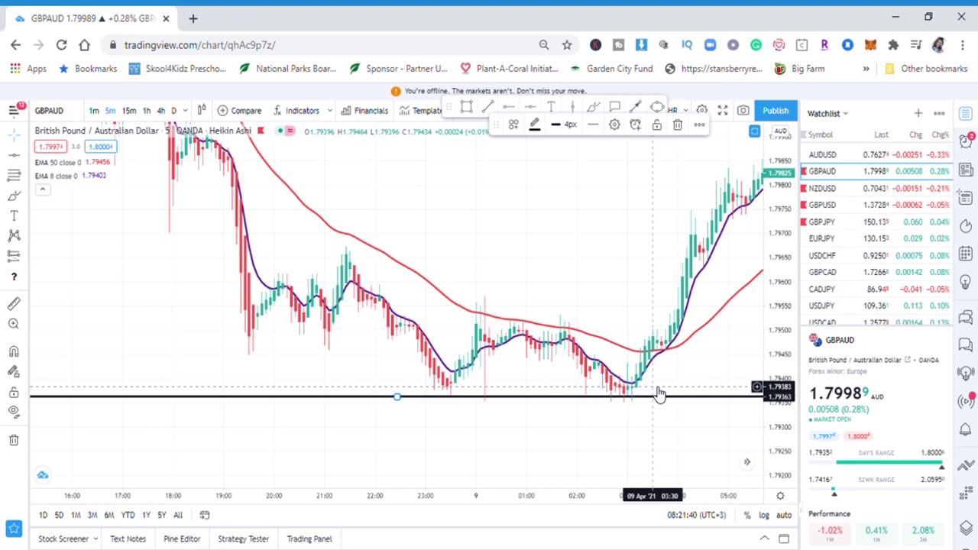
left_click(472, 109)
mouse_move(202, 349)
left_mouse_down()
mouse_move(519, 354)
mouse_move(514, 348)
left_mouse_up()
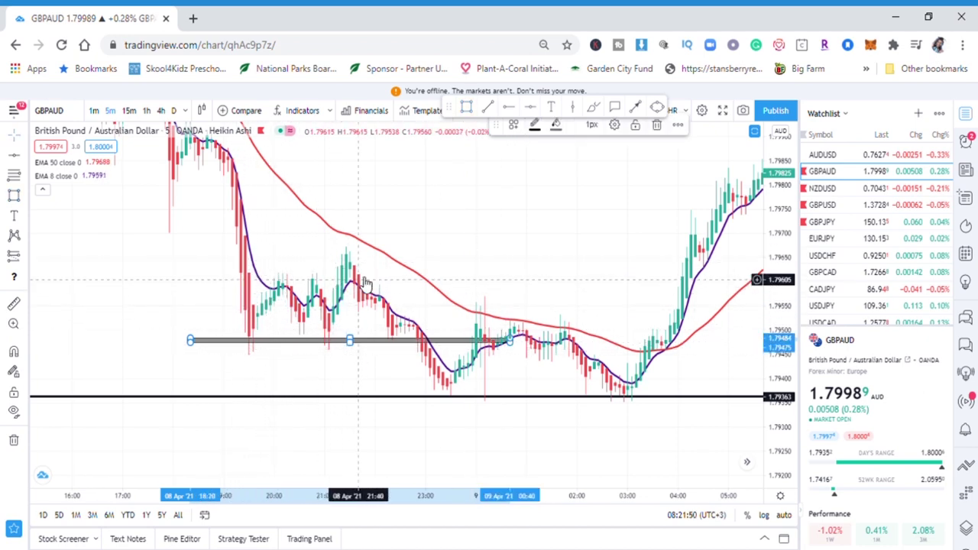
left_click(252, 337, "shift")
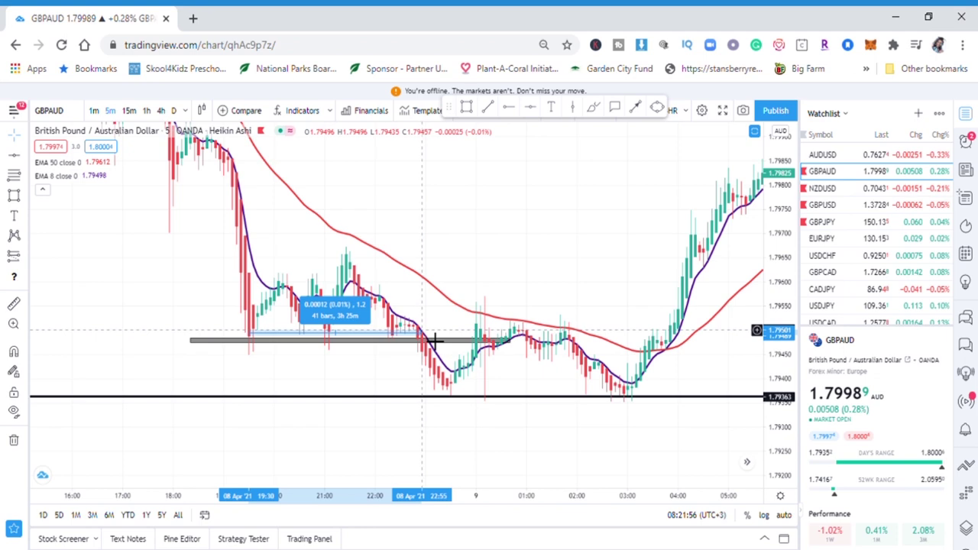
left_click(446, 314)
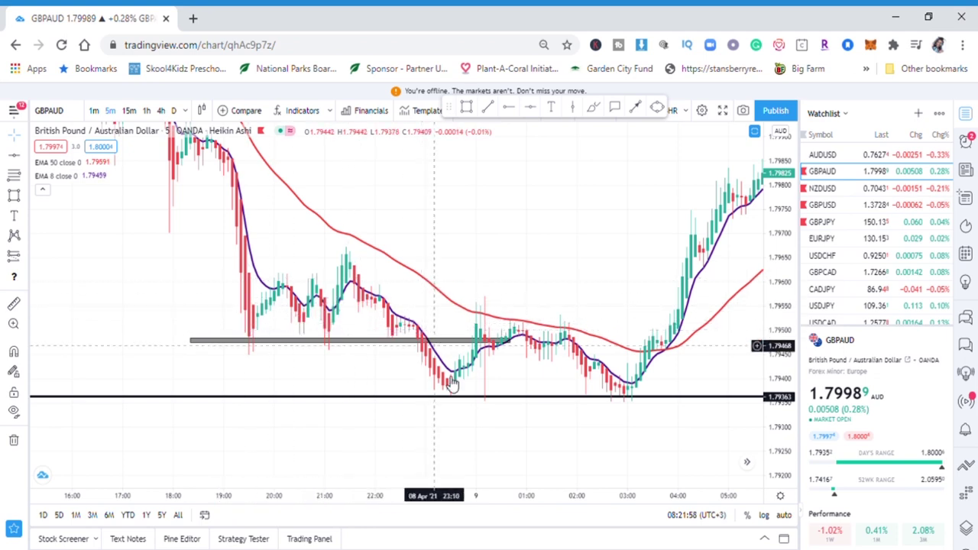
Step: Move the rectangle onto the line at the double lows, extending it to 04:55 and spanning about 1.79359 to 1.79377
left_click_drag(563, 397, 557, 352)
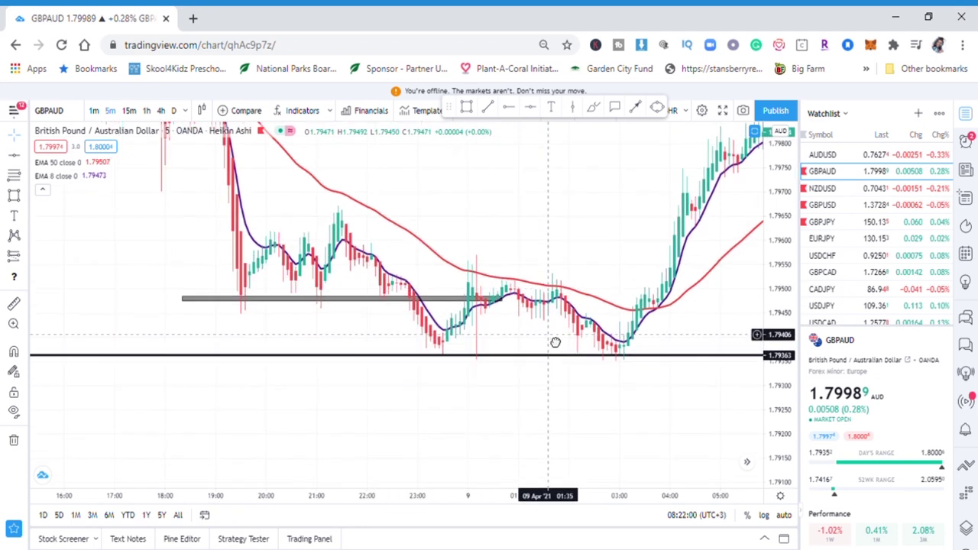
mouse_move(356, 297)
left_mouse_down()
mouse_move(365, 339)
mouse_move(419, 362)
left_mouse_up()
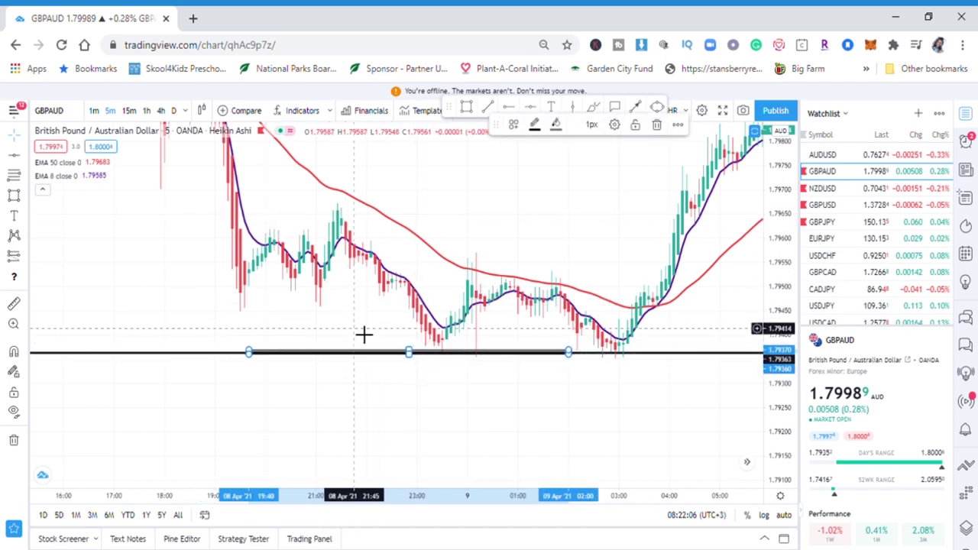
mouse_move(413, 211)
left_mouse_down()
mouse_move(607, 441)
mouse_move(837, 535)
mouse_move(467, 343)
mouse_move(389, 221)
left_mouse_up()
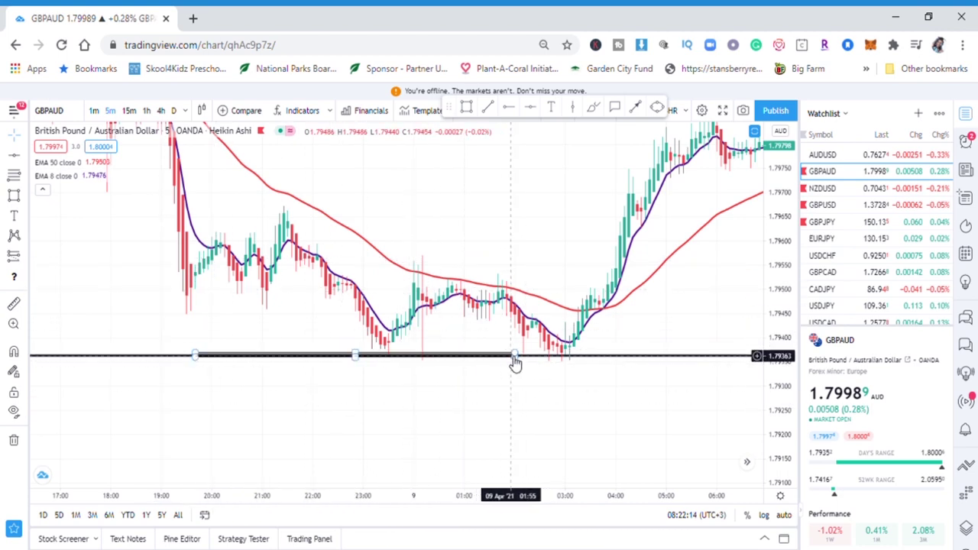
left_click_drag(516, 357, 599, 369)
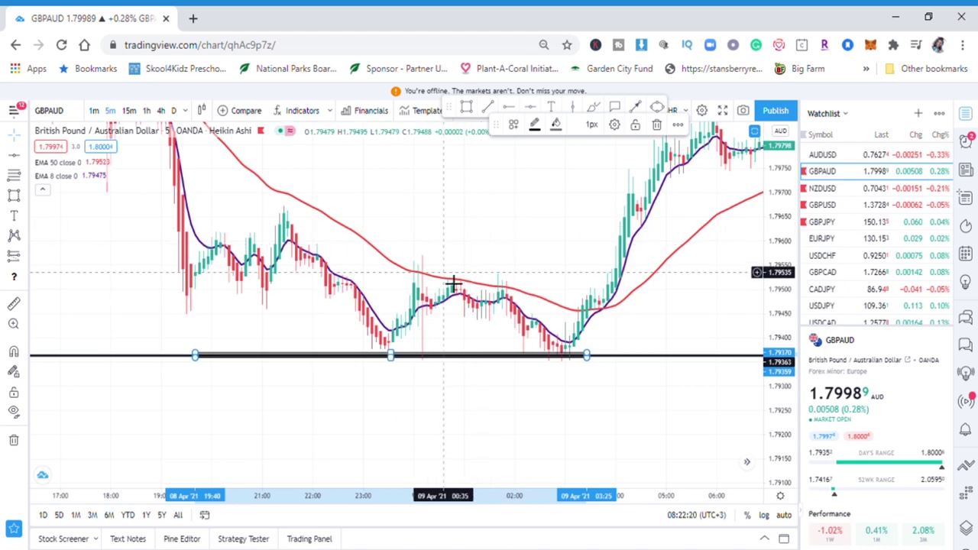
mouse_move(657, 350)
left_mouse_down()
mouse_move(512, 364)
mouse_move(595, 368)
left_mouse_up()
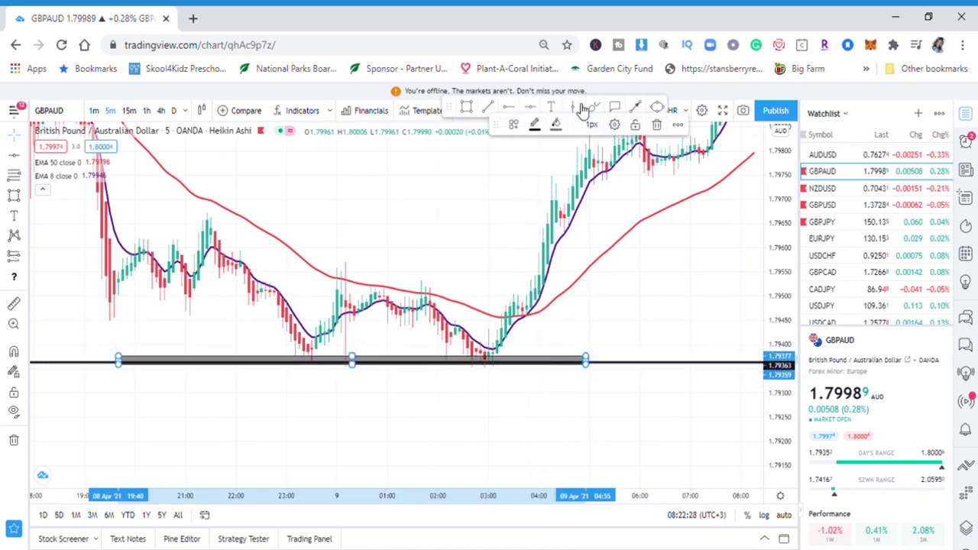
Step: Circle the lows near 02:55 and 23:30 on the rectangle with freehand brush strokes
mouse_move(480, 329)
left_mouse_down()
mouse_move(468, 373)
mouse_move(505, 340)
mouse_move(498, 372)
left_mouse_up()
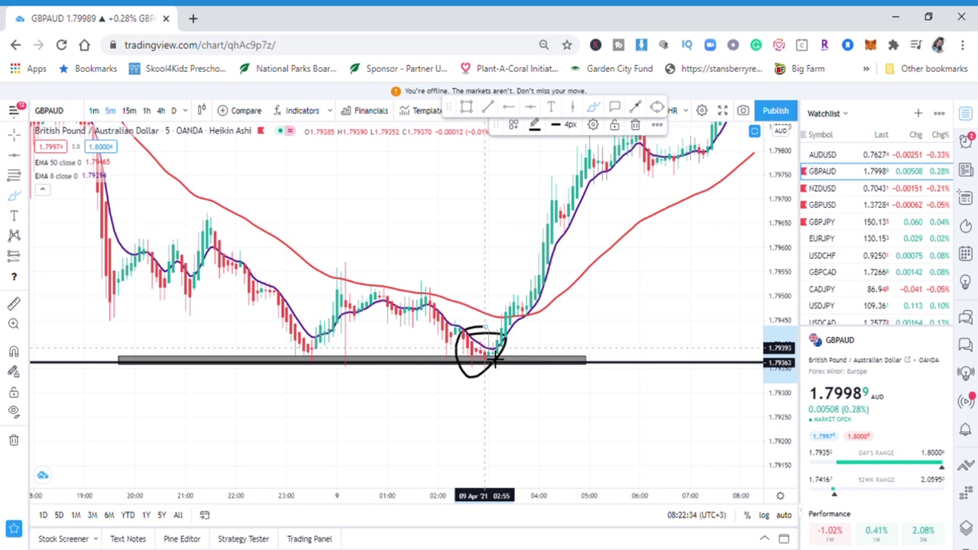
mouse_move(336, 335)
left_mouse_down()
mouse_move(304, 344)
mouse_move(355, 367)
mouse_move(340, 340)
left_mouse_up()
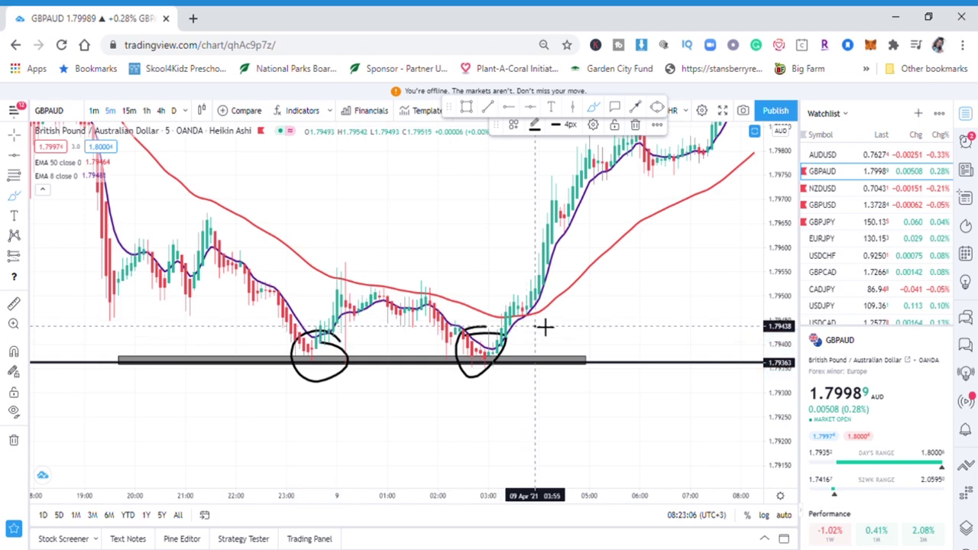
Step: Mark the EMA crossover near 03:50 with a small brush loop and a line pointing down to it
left_click_drag(522, 321, 535, 329)
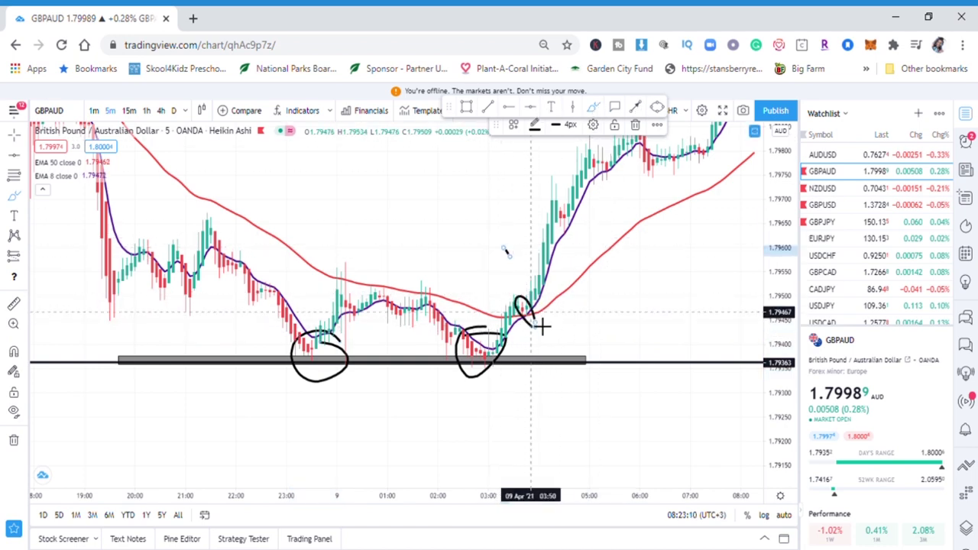
left_click(635, 109)
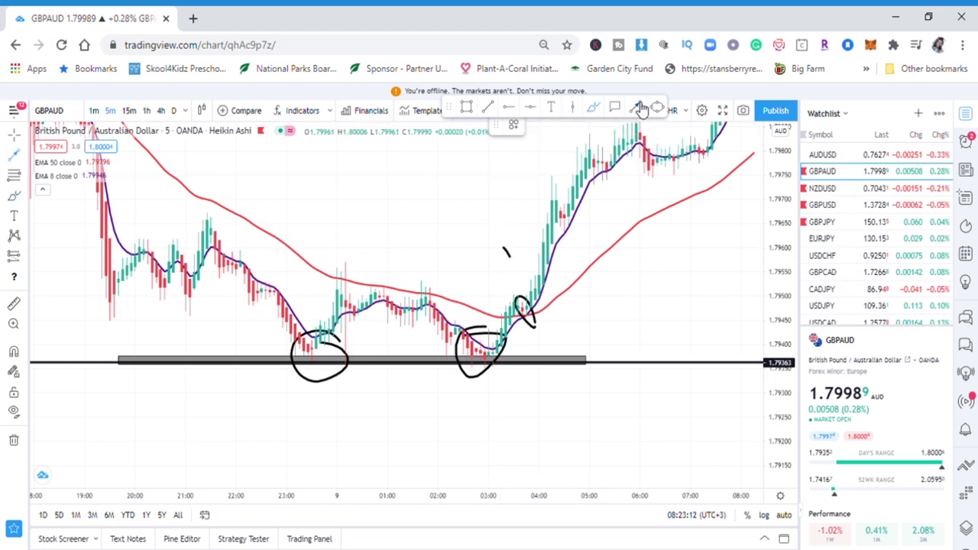
left_click_drag(485, 230, 533, 324)
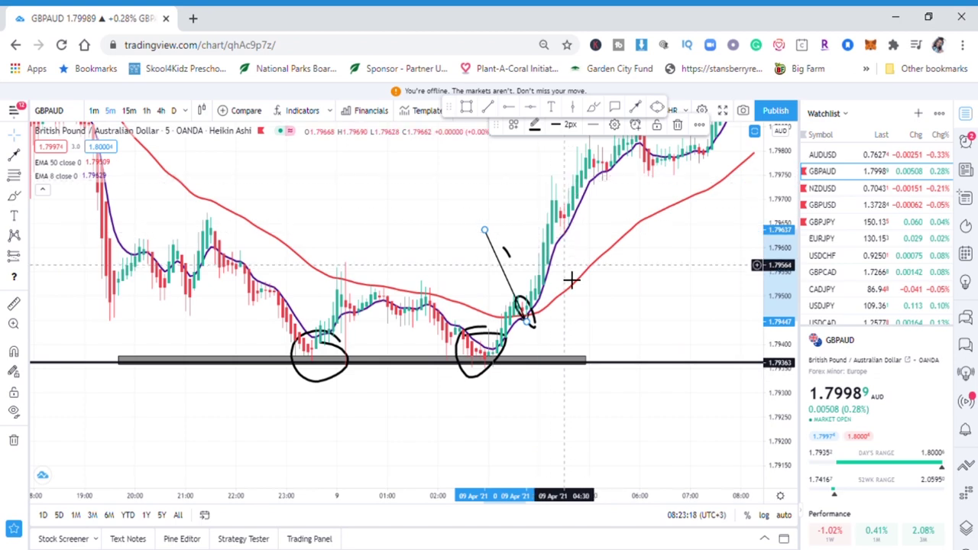
Step: Move the favourite drawing tools clear of the undo control, and undo the pointer line, crossover brush marks and circle near 23:30
left_click_drag(632, 308, 559, 379)
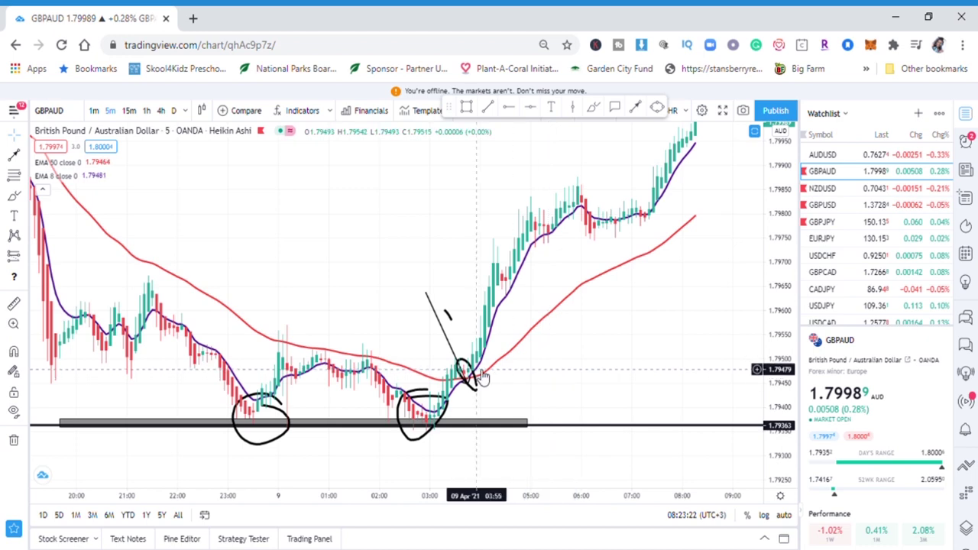
left_click_drag(456, 107, 447, 138)
left_click(557, 116)
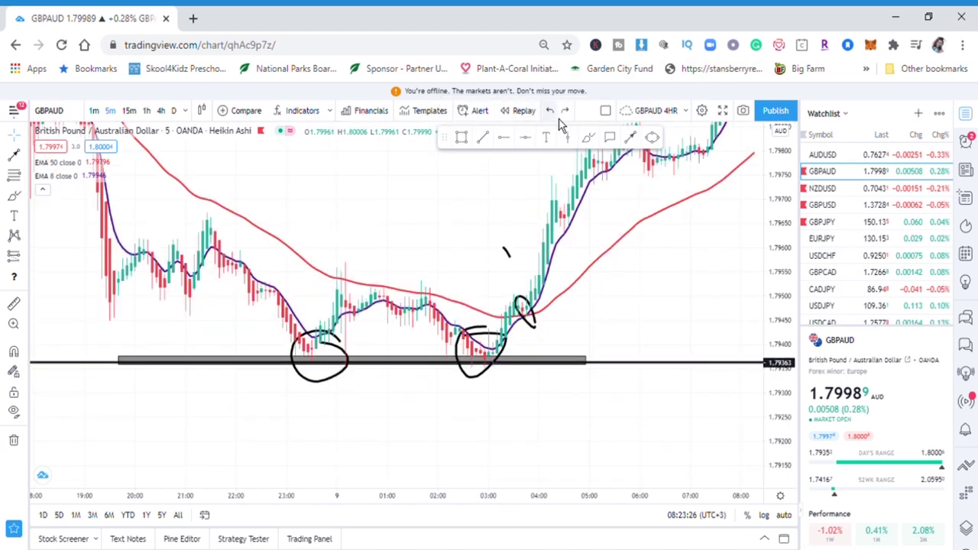
Step: Place a long position at 03:45 with entry at about 1.79484 and stop at about 1.79344, below the rectangle
left_click_drag(645, 295, 589, 400)
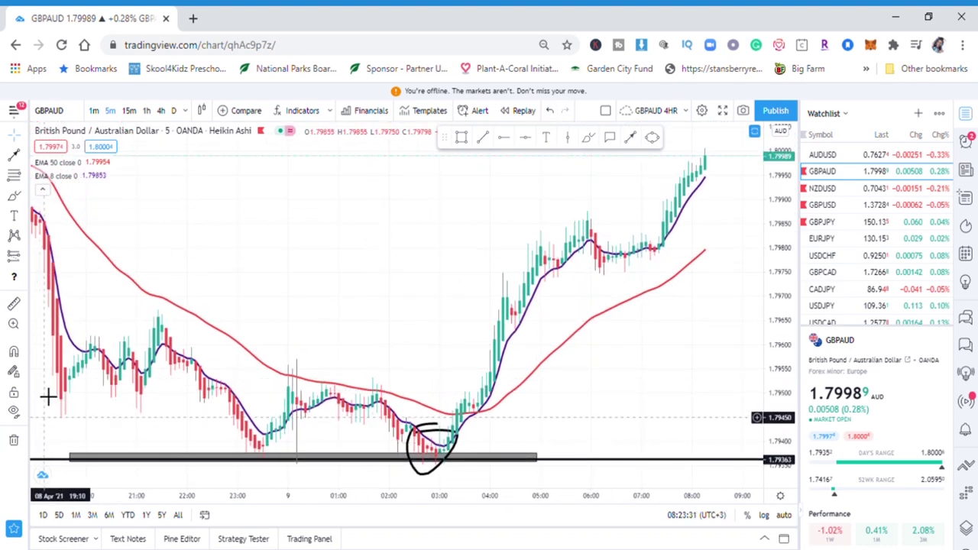
left_click(29, 260)
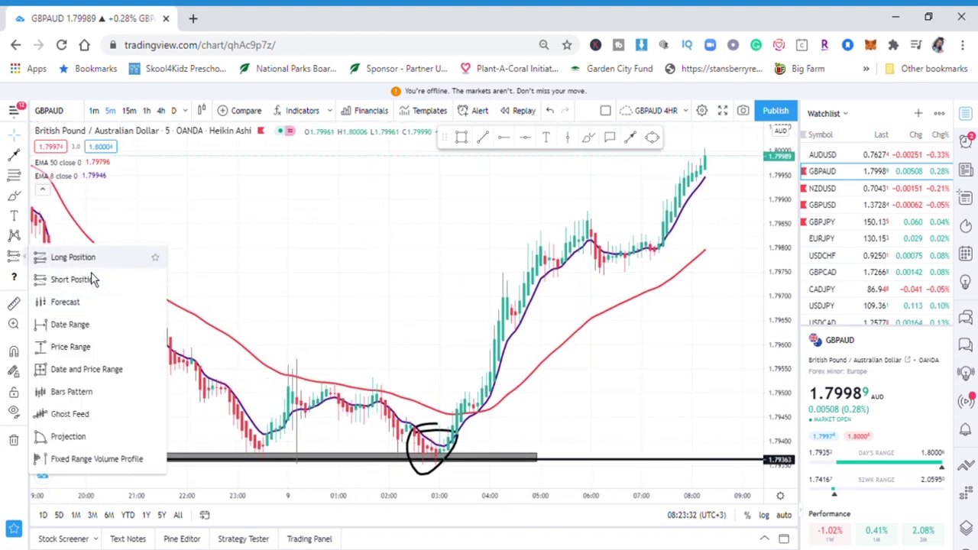
left_click(84, 256)
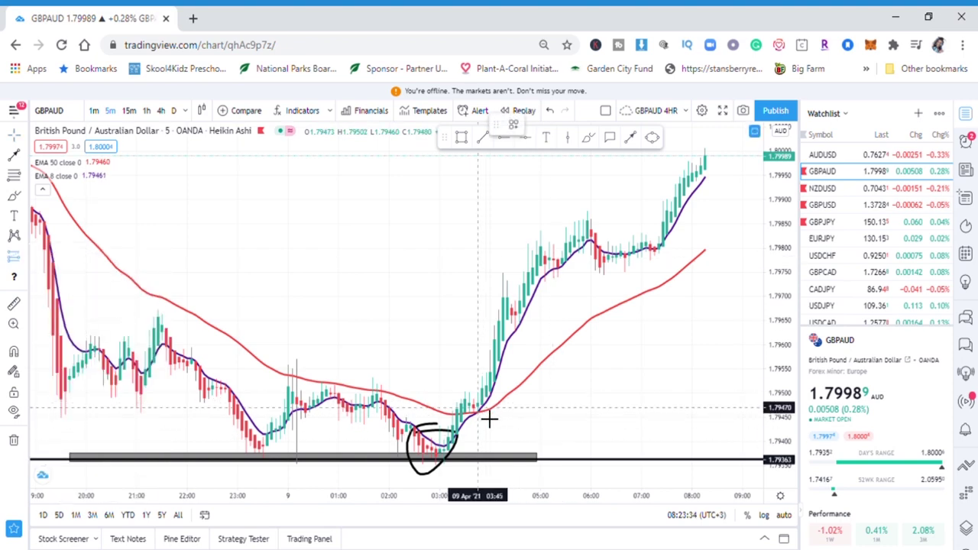
left_click(455, 403)
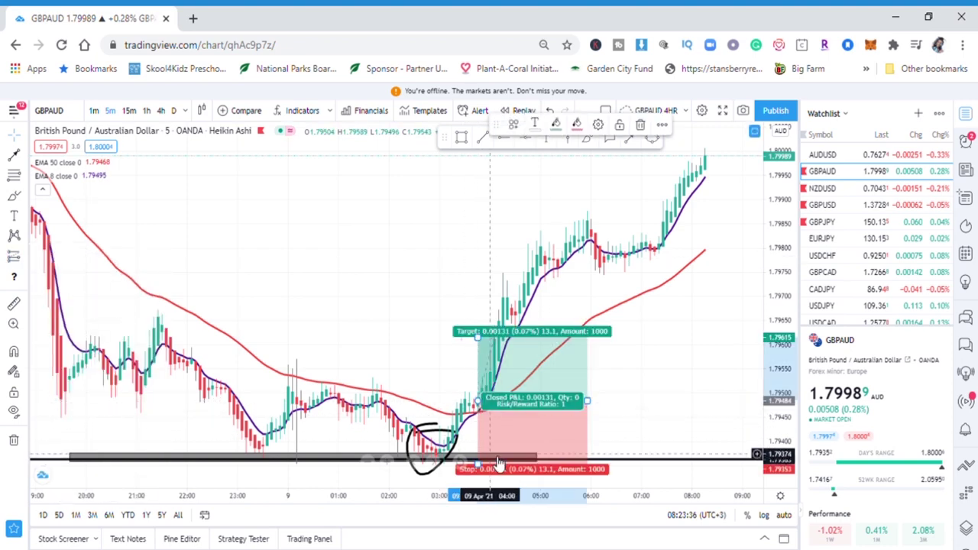
left_click_drag(655, 450, 657, 357)
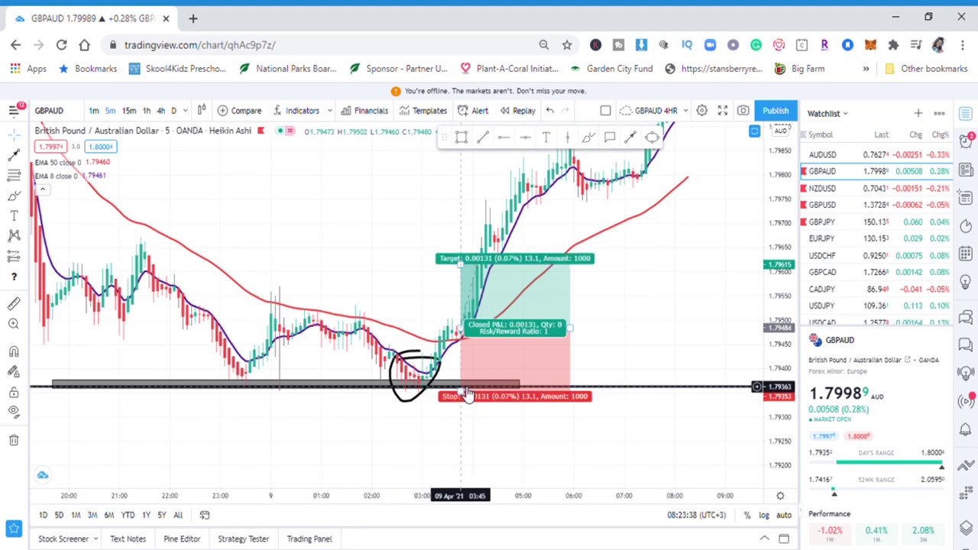
left_click(470, 409)
Step: Measure the price distance upward from the long position's entry and raise its target to about 1.79806
left_click_drag(690, 306, 690, 384)
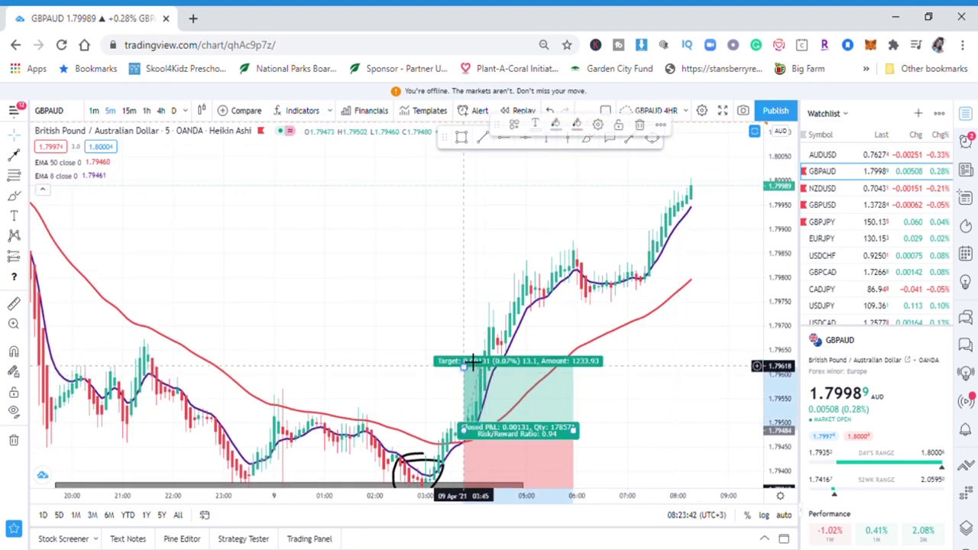
left_click_drag(464, 367, 463, 331)
left_click(14, 304)
left_click(464, 428)
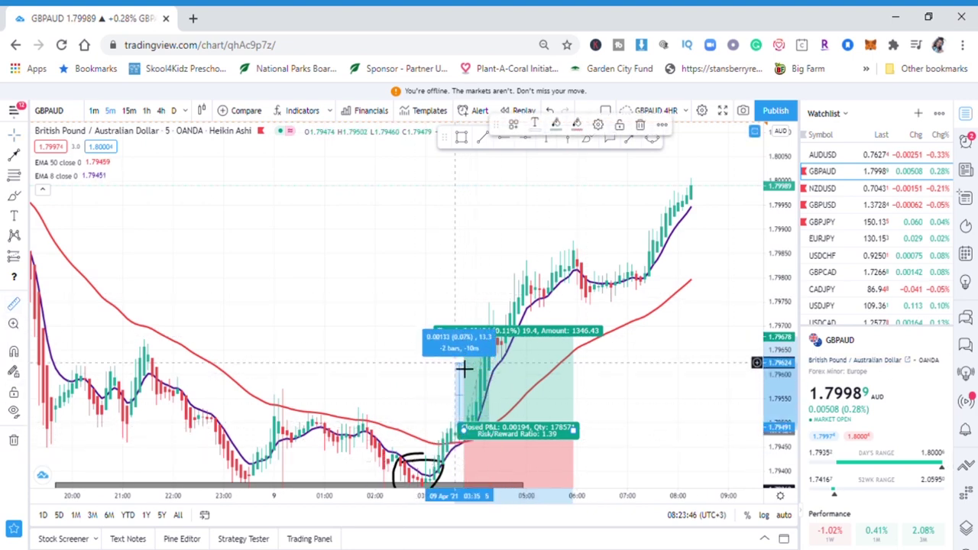
left_click(461, 288)
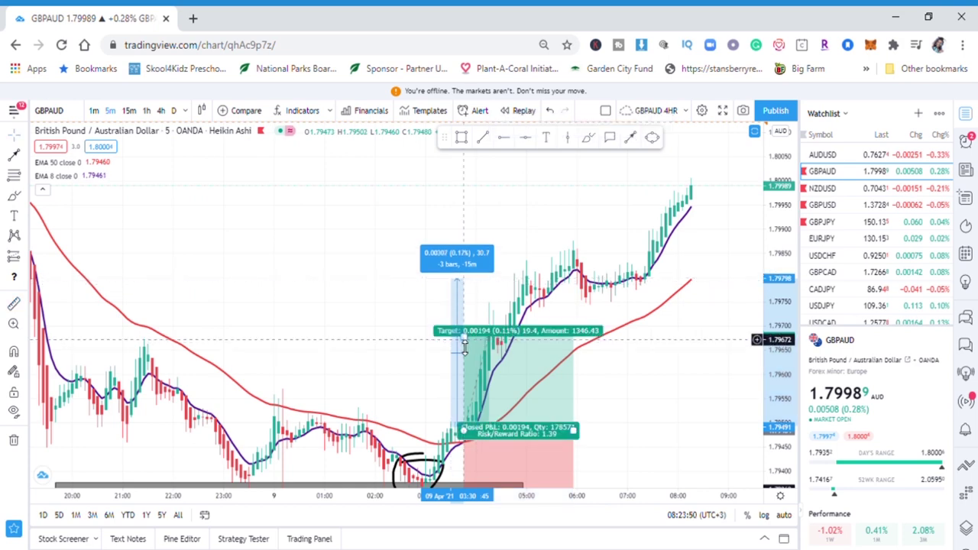
left_click_drag(463, 337, 470, 284)
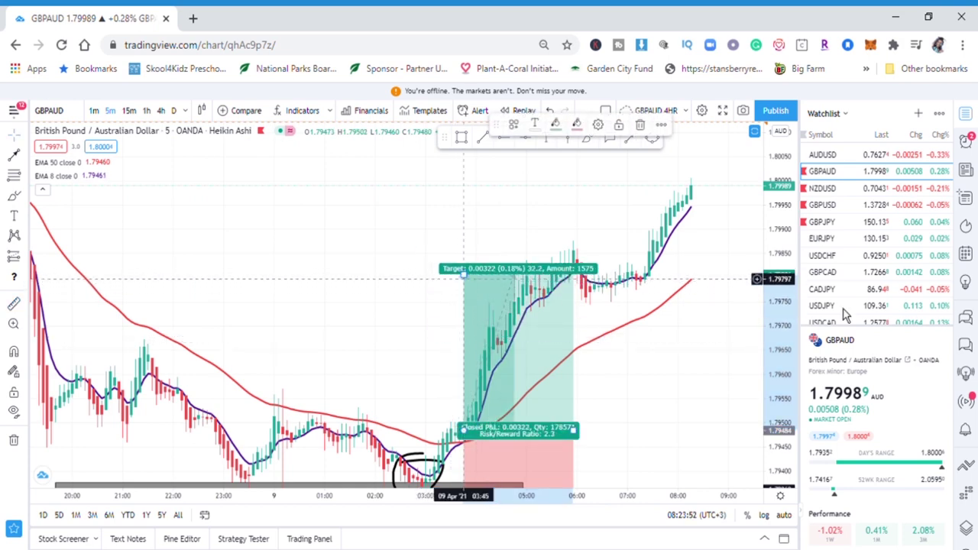
left_click(666, 418)
left_click_drag(665, 419, 662, 328)
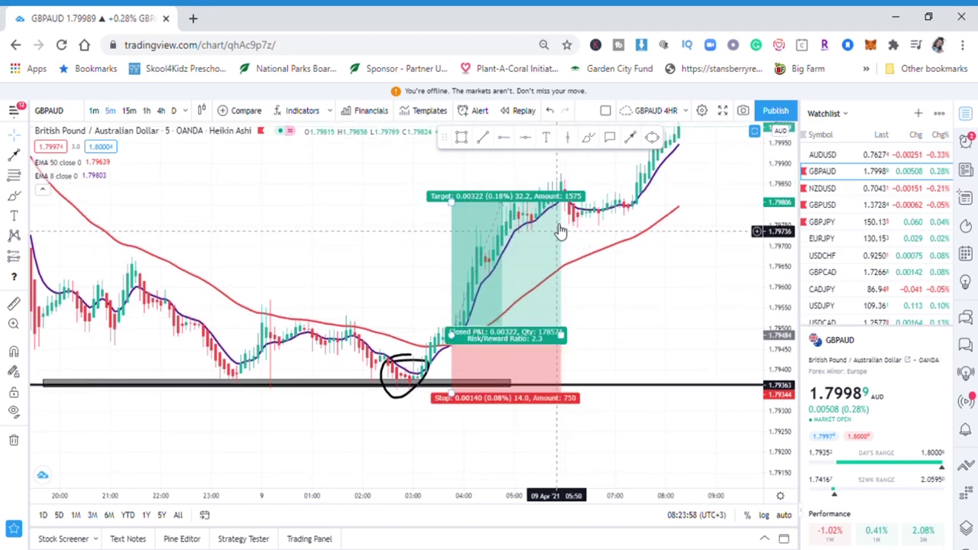
left_click_drag(735, 258, 653, 301)
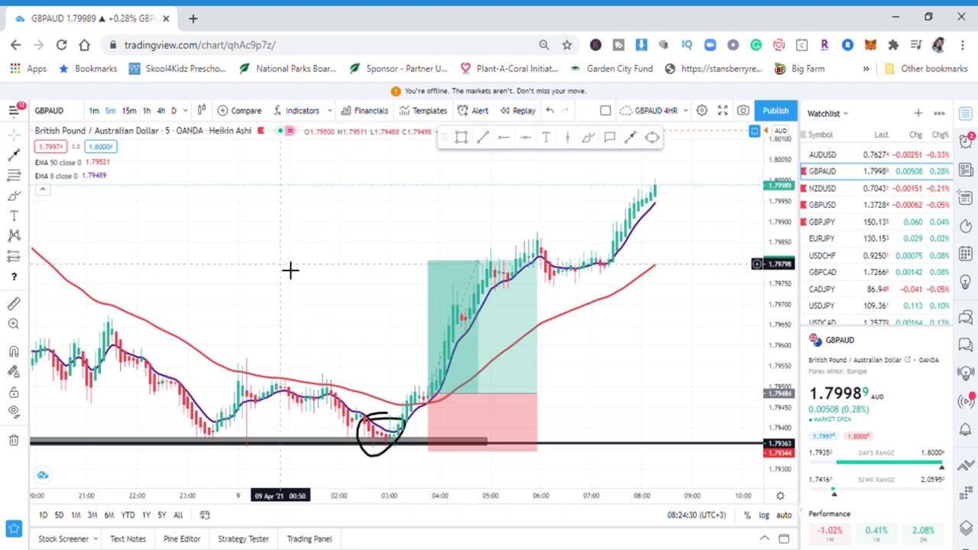
Step: Circle the first low near 23:30 on the rectangle with a freehand brush stroke
left_click_drag(291, 270, 633, 336)
left_click_drag(382, 232, 408, 245)
left_click_drag(648, 375, 425, 315)
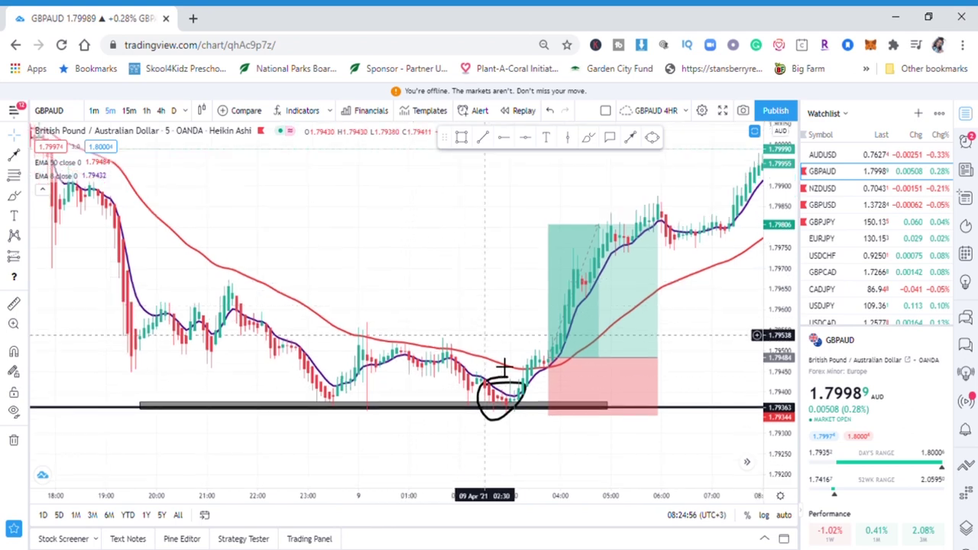
left_click(400, 407)
left_click_drag(306, 395, 329, 381)
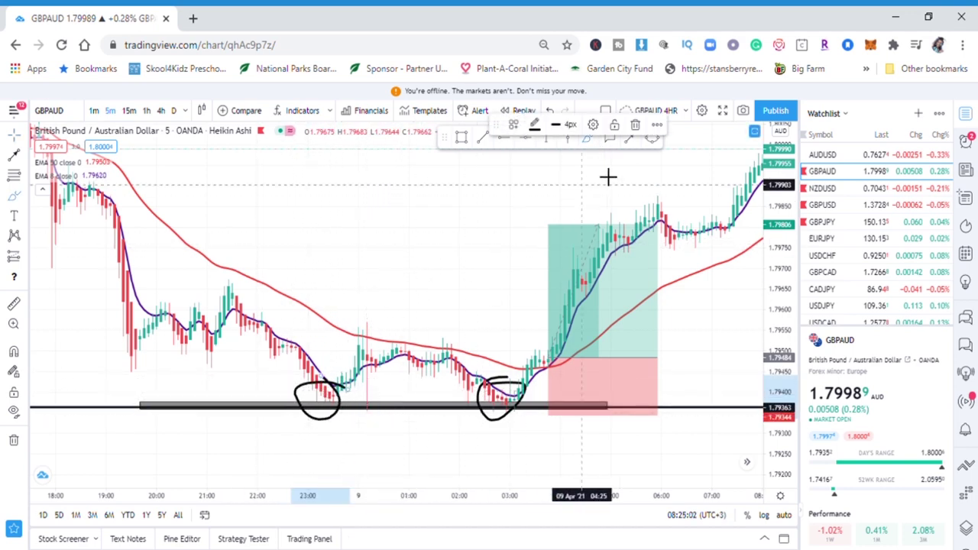
left_click(630, 138)
mouse_move(330, 195)
left_mouse_down()
mouse_move(376, 188)
mouse_move(659, 356)
left_mouse_up()
left_click_drag(120, 311, 485, 267)
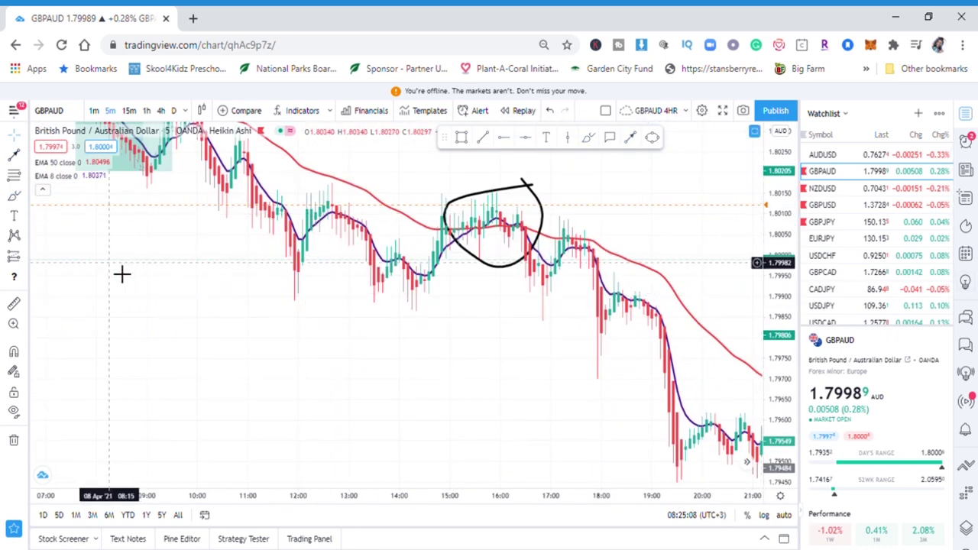
left_click_drag(122, 275, 386, 473)
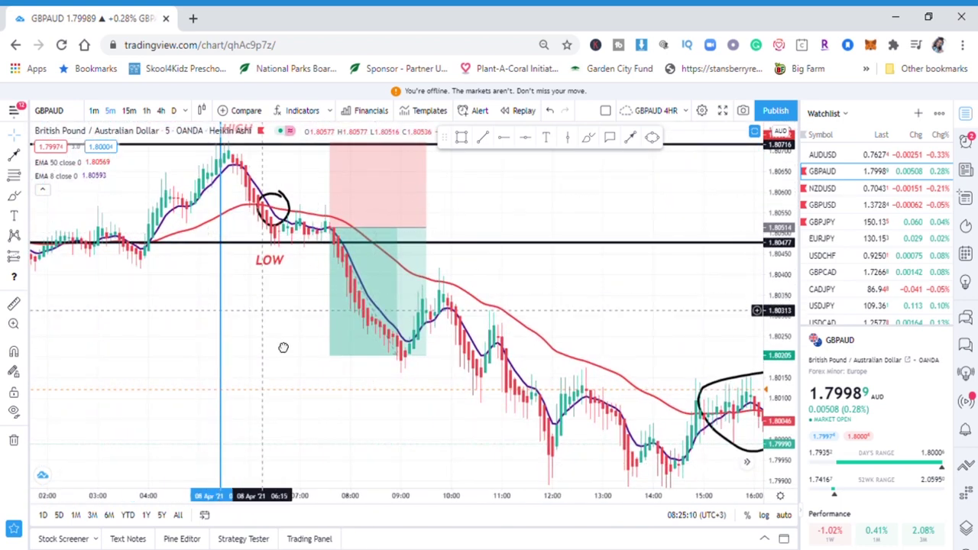
Step: Review the short trade at the HIGH and LOW levels, the circled EMA crossovers, and the long trade beside the two circled lows
left_click_drag(313, 244, 340, 298)
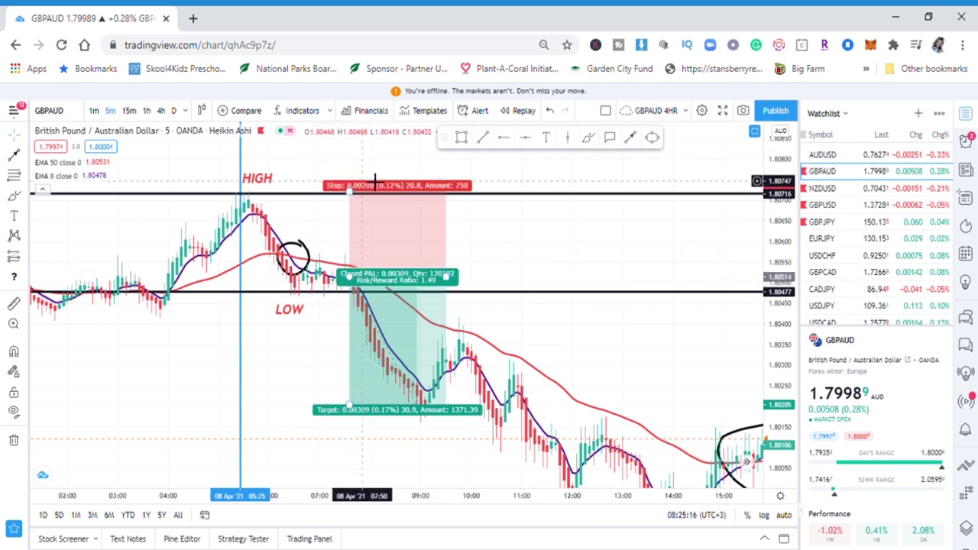
left_click_drag(382, 159, 377, 221)
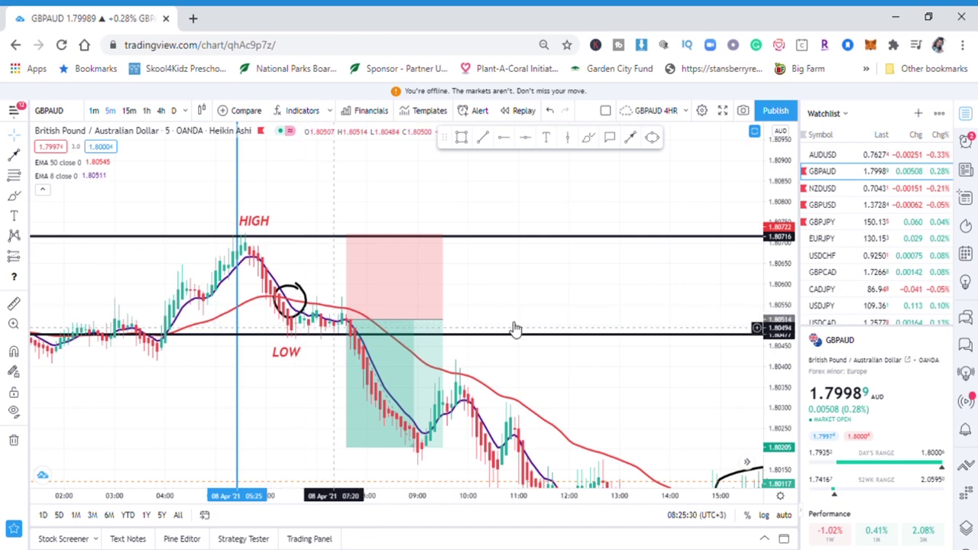
left_click_drag(563, 311, 375, 193)
left_click_drag(590, 314, 360, 204)
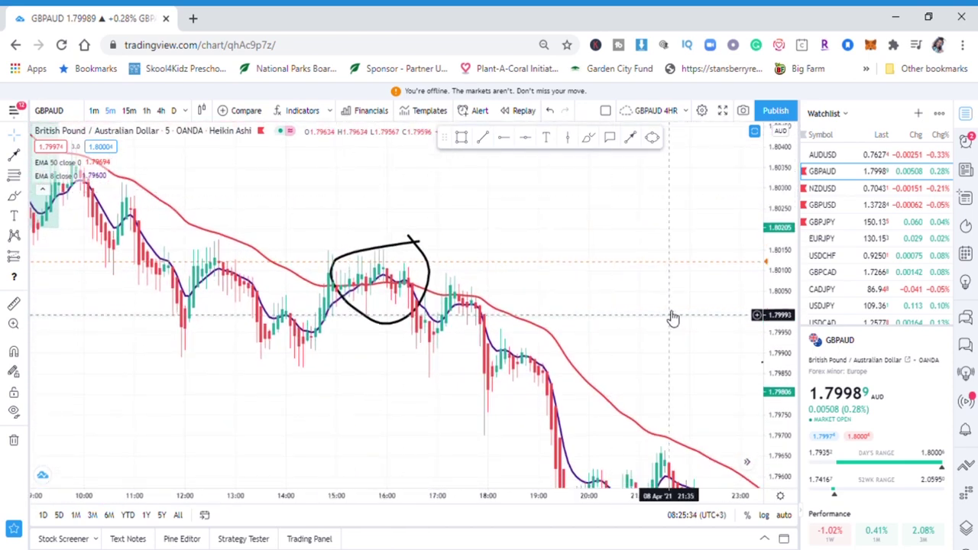
left_click_drag(543, 272, 528, 251)
left_click_drag(686, 385, 450, 257)
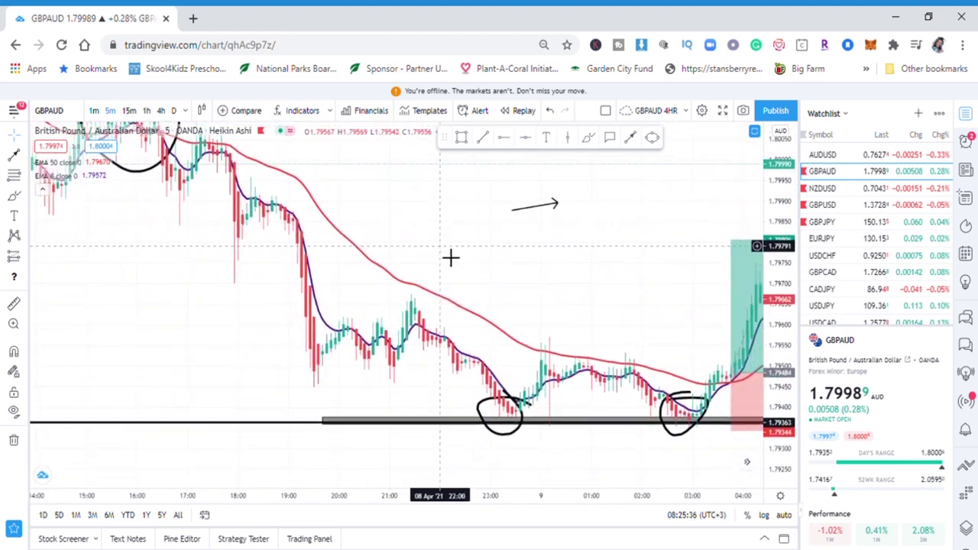
left_click_drag(661, 330, 459, 328)
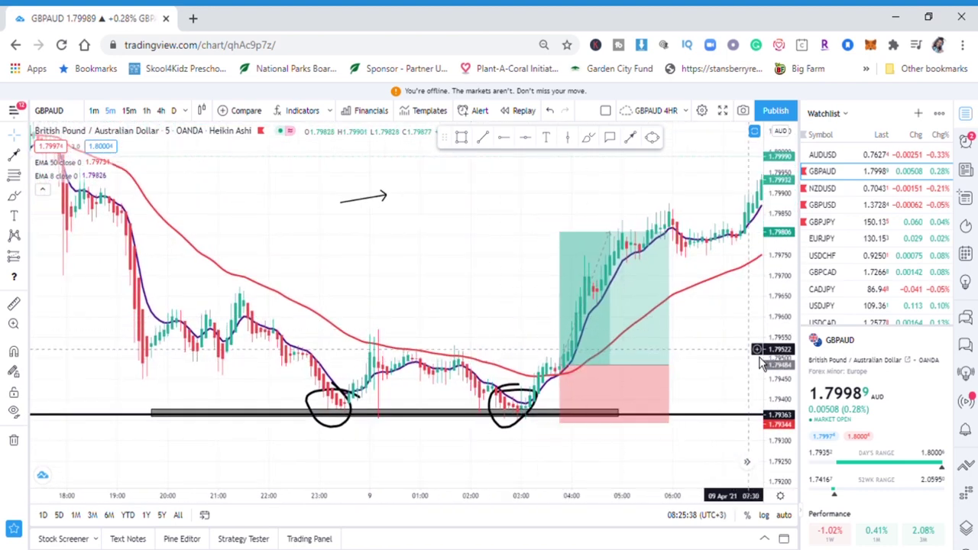
left_click_drag(728, 361, 629, 404)
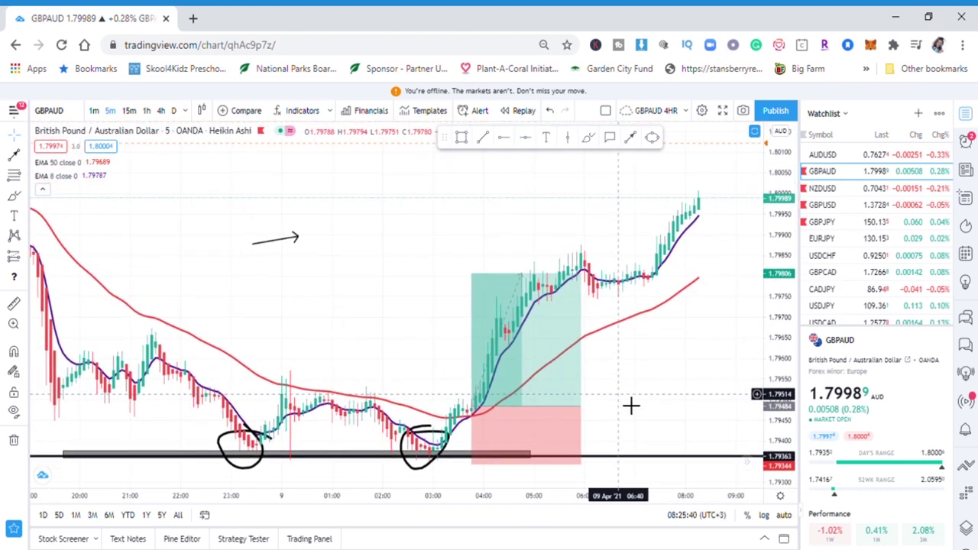